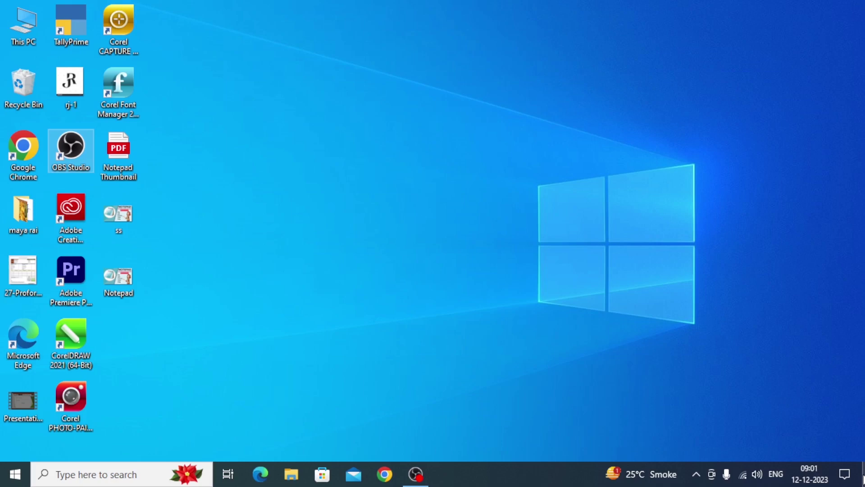
Launch Microsoft Word by running the winword command from the Windows Run box
key(super+r)
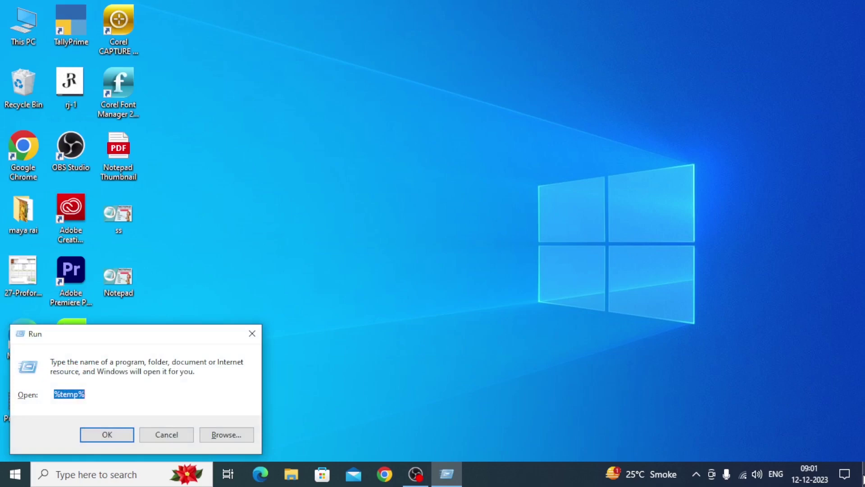
text(w)
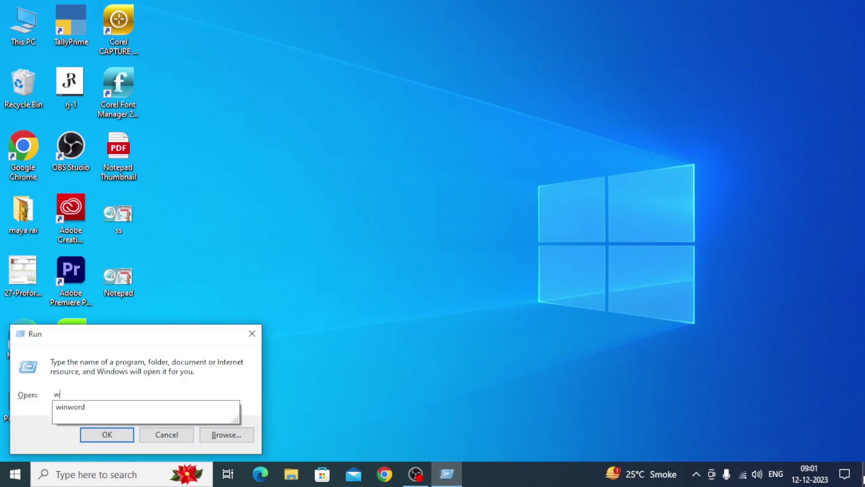
text(inw)
text(o)
key(Down)
key(Return)
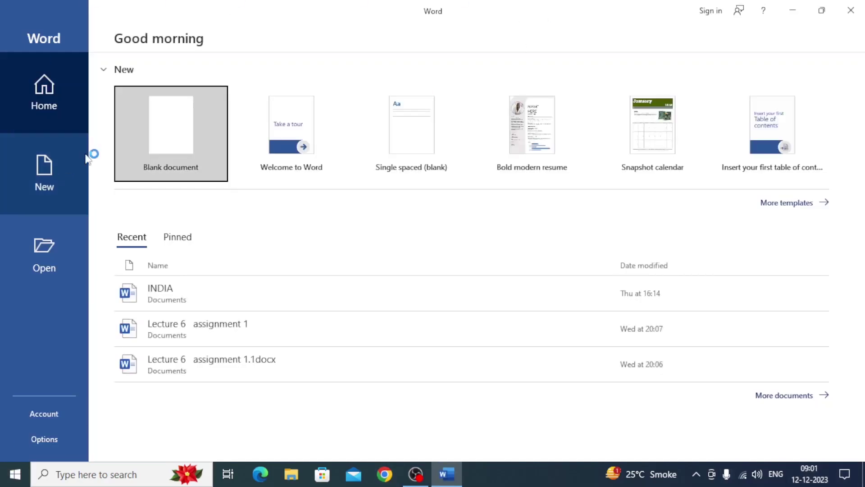
Dismiss the Get Genuine Office popup and browse the New page's template gallery
click(689, 72)
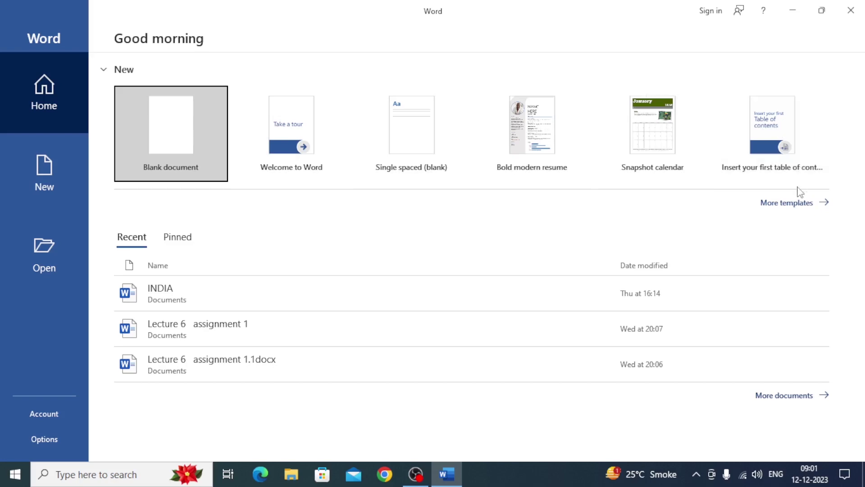
click(785, 204)
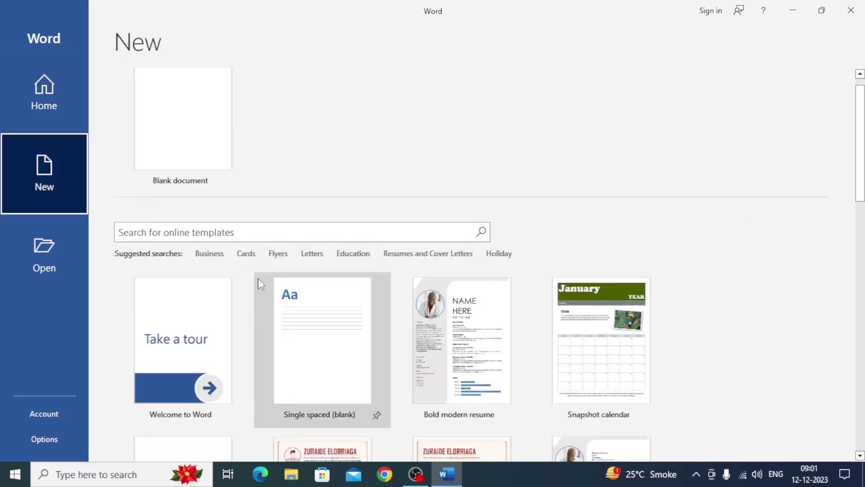
scroll(261, 284, down, 2)
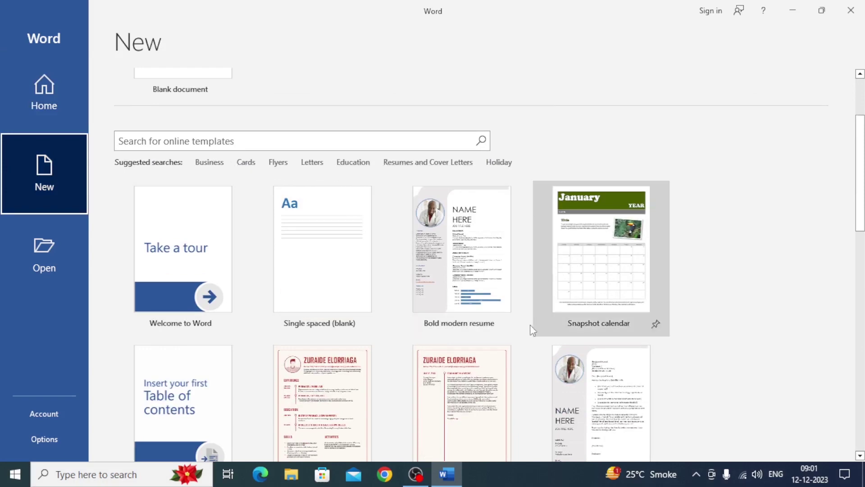
scroll(528, 329, down, 3)
scroll(528, 331, down, 3)
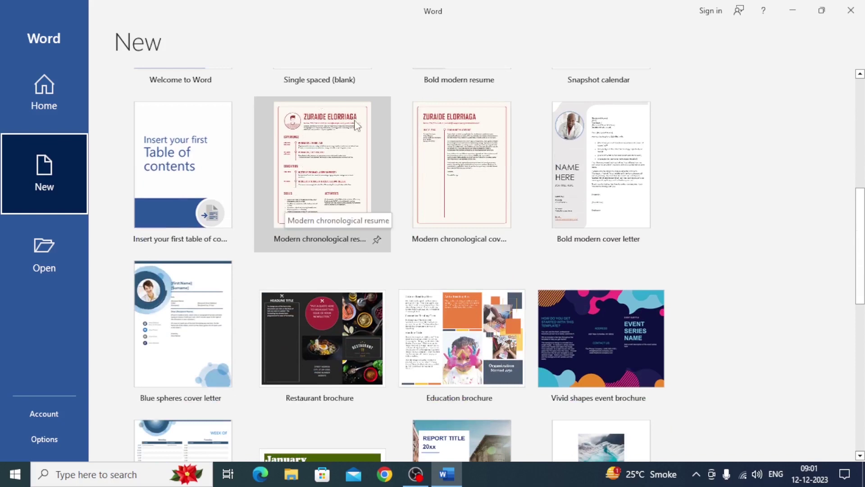
Create a document from the Modern chronological resume template and look through it
click(339, 170)
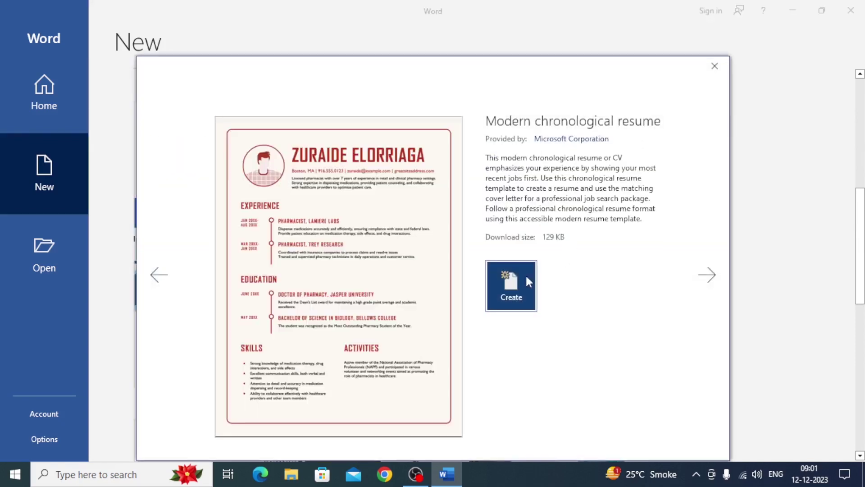
click(525, 282)
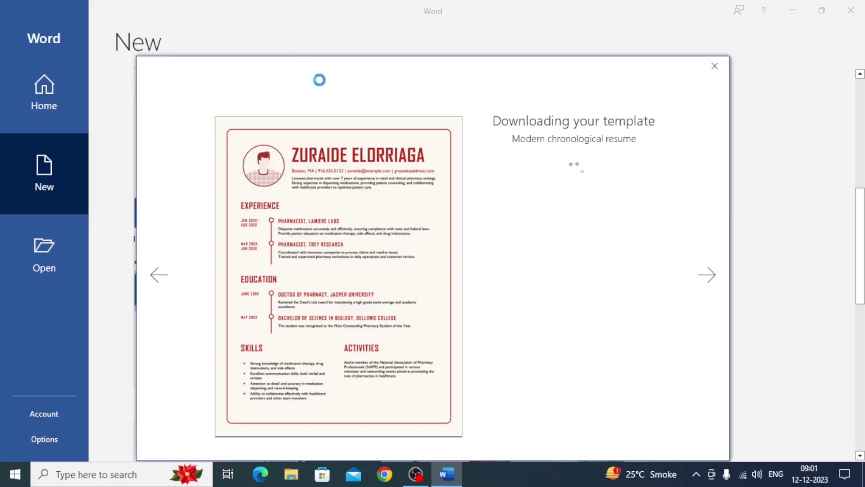
scroll(470, 224, down, 3)
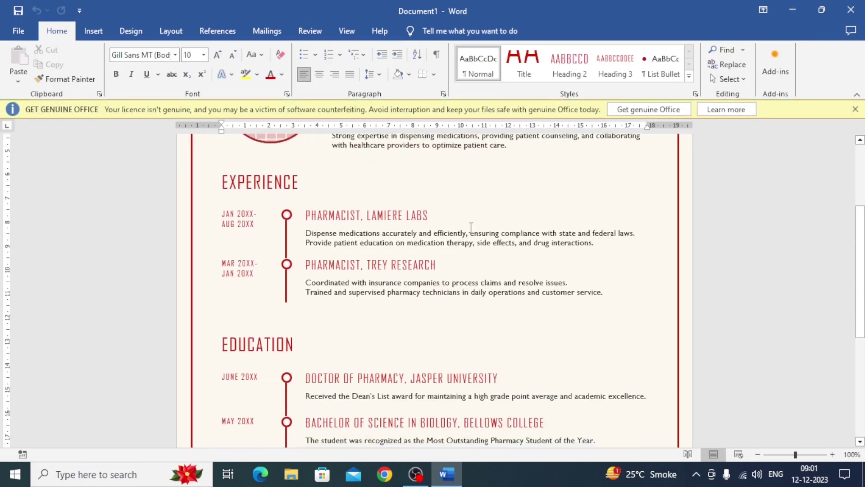
scroll(470, 225, down, 3)
scroll(470, 227, down, 3)
scroll(470, 227, up, 5)
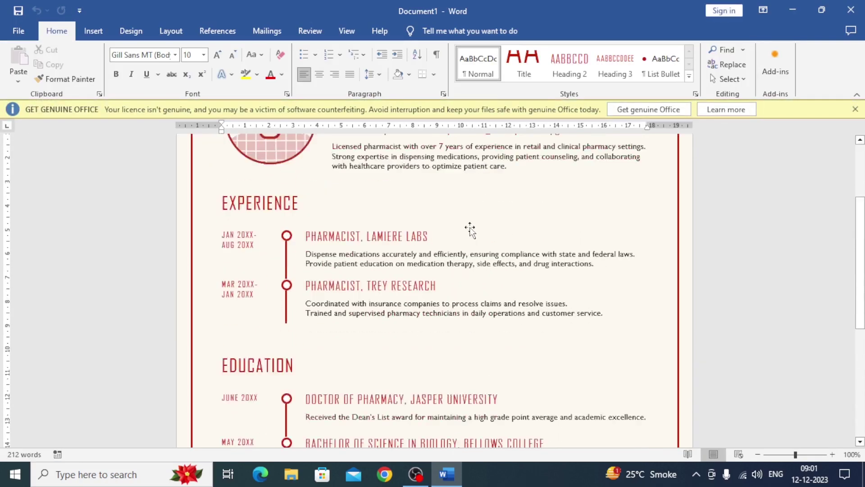
scroll(470, 228, up, 3)
scroll(470, 228, down, 3)
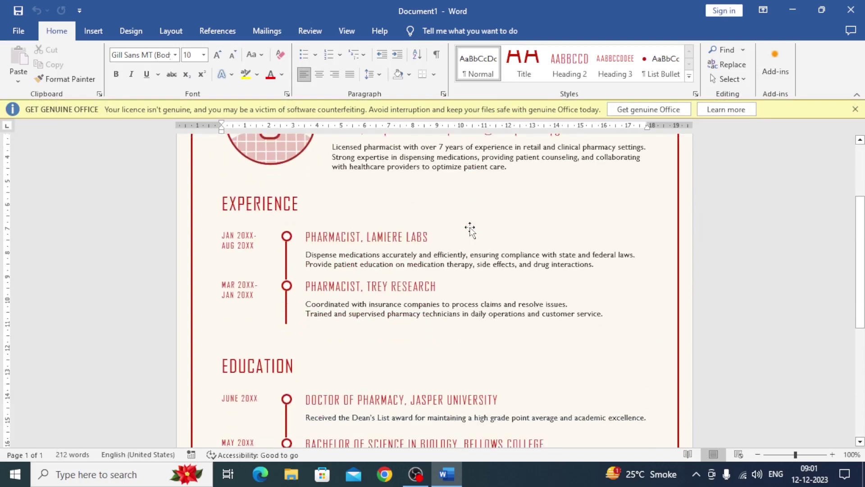
scroll(469, 230, down, 3)
scroll(470, 228, down, 2)
scroll(470, 227, down, 1)
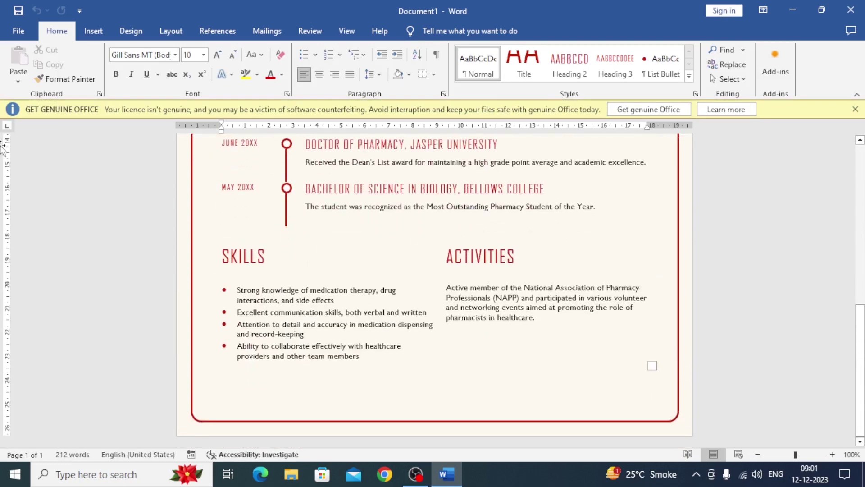
Dismiss the genuine Office banner and close the resume document without saving
click(852, 110)
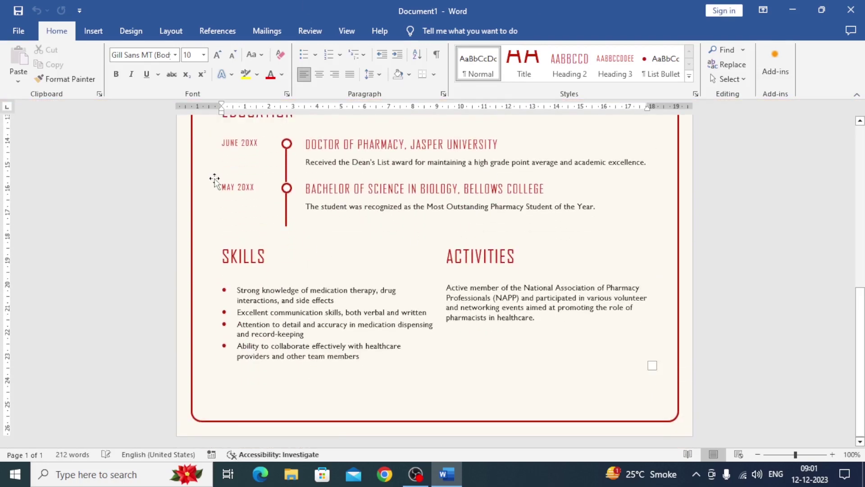
scroll(216, 181, up, 5)
scroll(236, 164, up, 3)
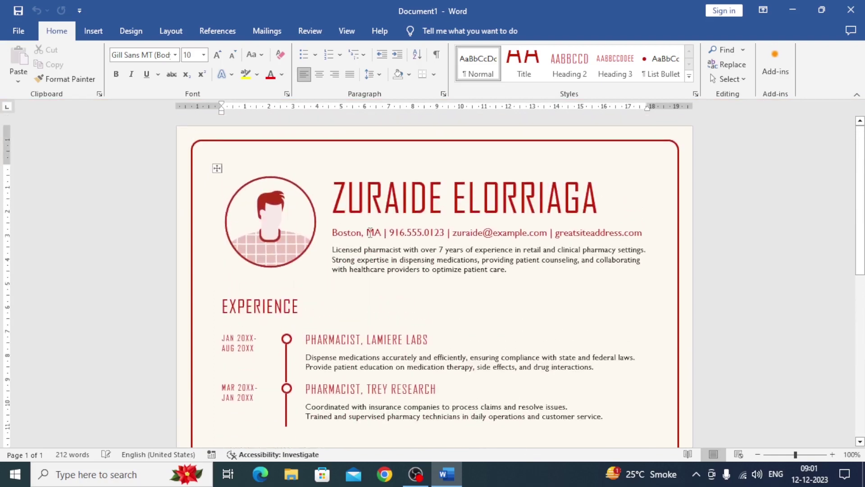
key(alt+F4)
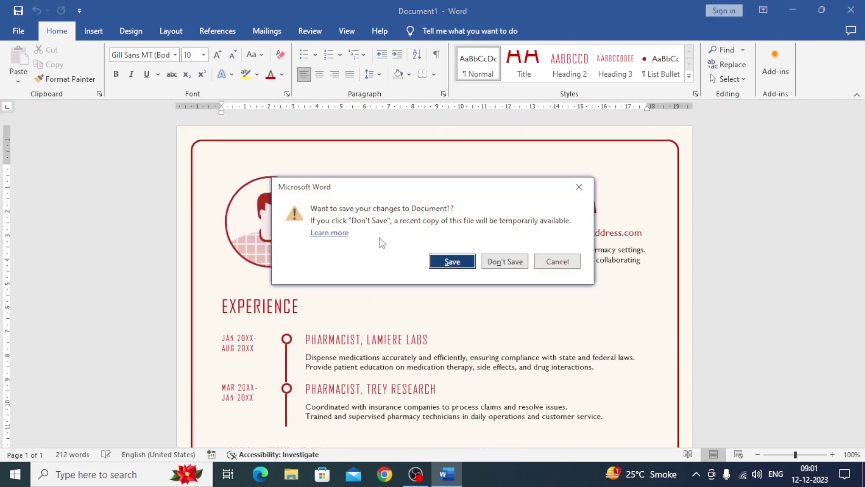
key(Tab)
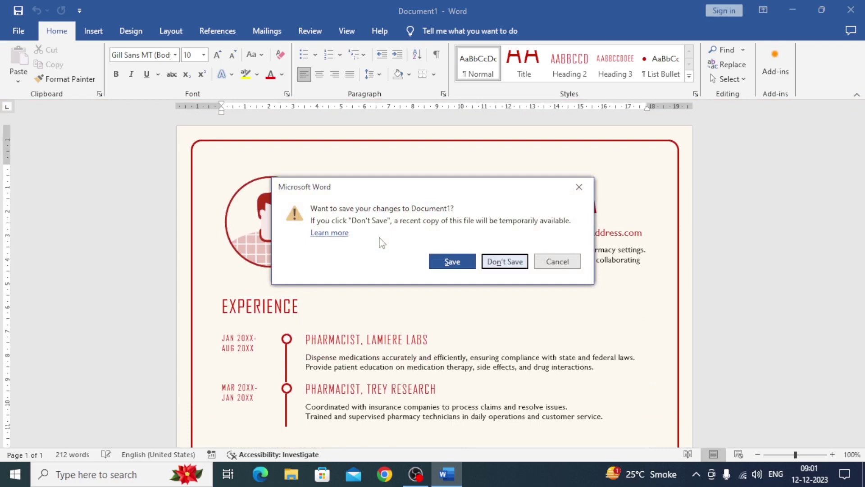
key(Return)
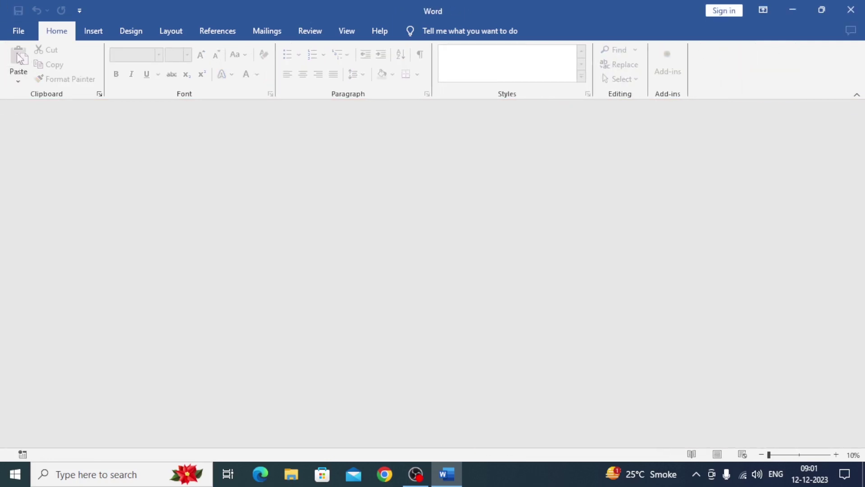
Pin the INDIA document on the start screen and confirm it appears under Pinned
click(19, 30)
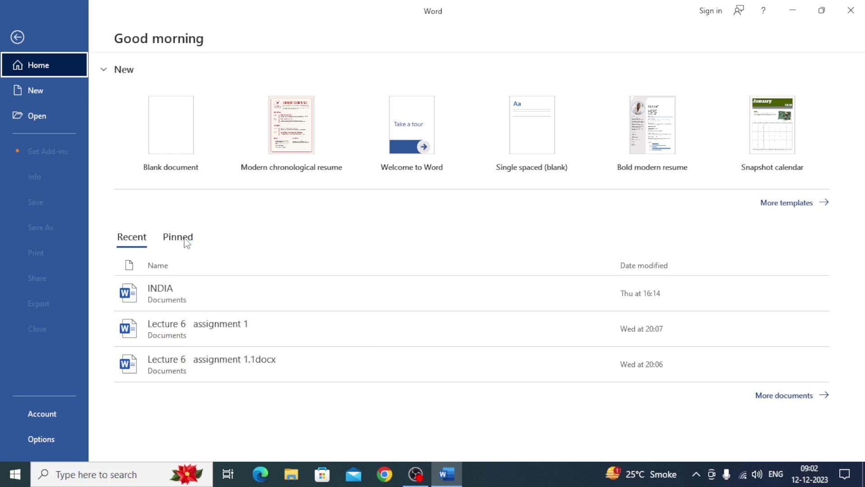
click(434, 304)
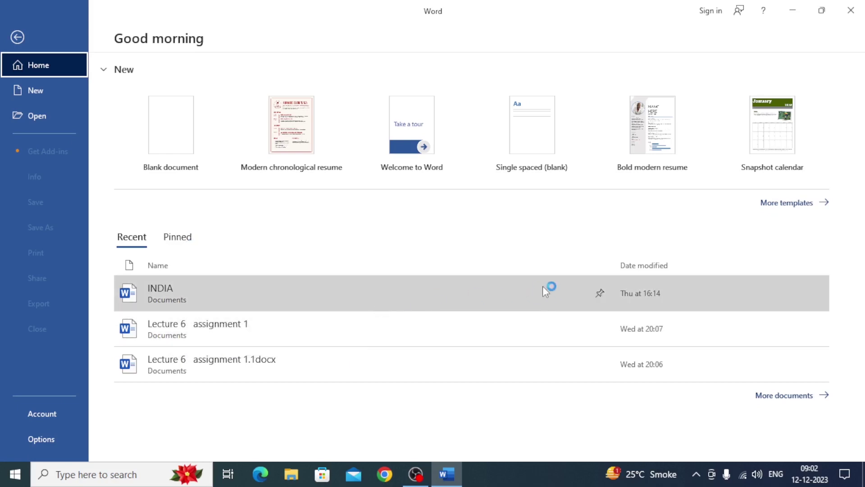
click(600, 293)
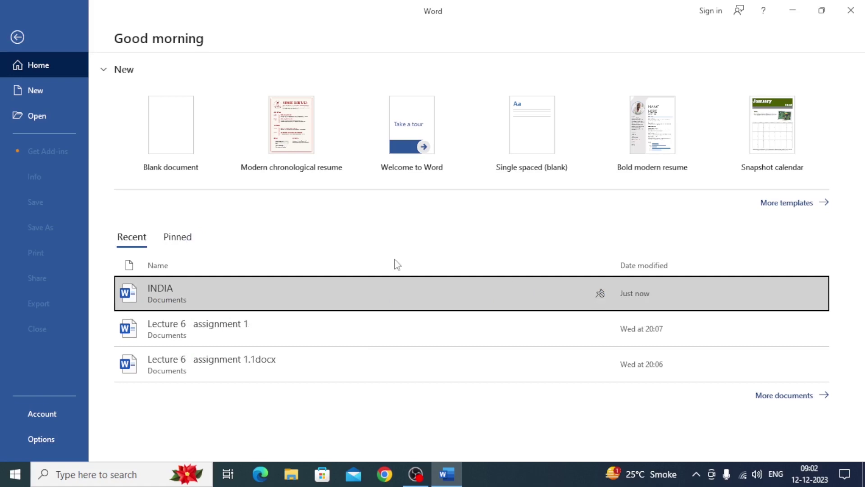
click(177, 237)
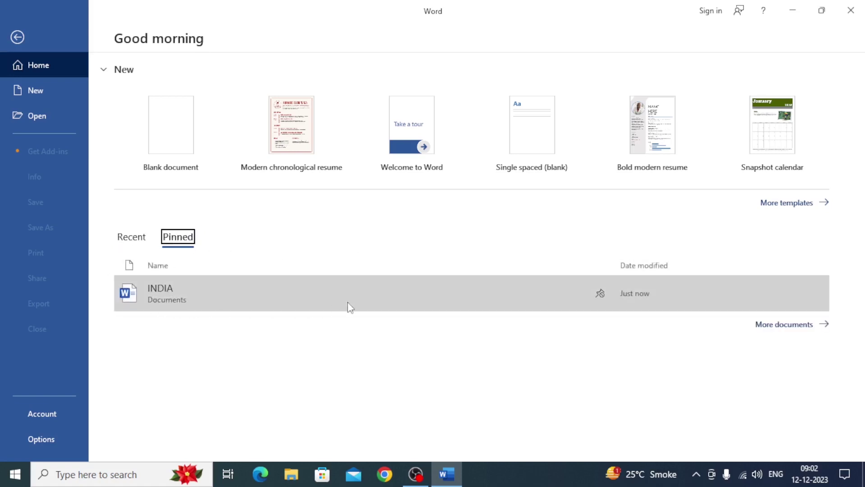
click(130, 238)
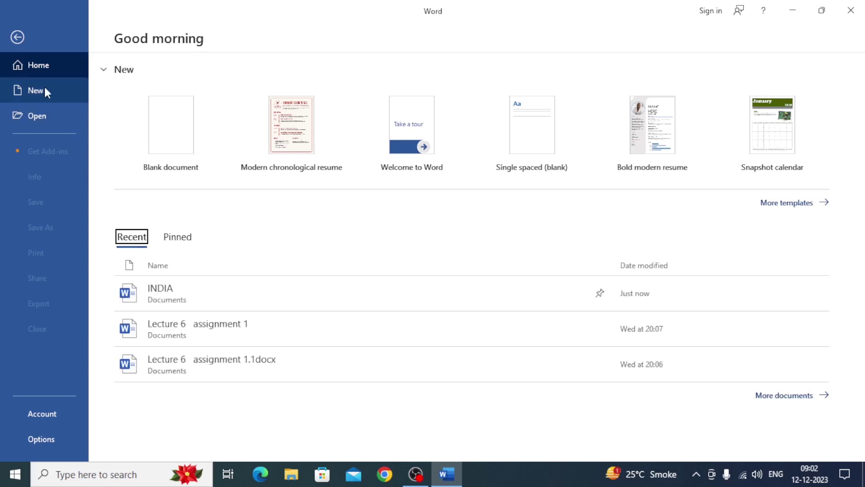
Create a new blank document, Document2, from the Home page
click(163, 130)
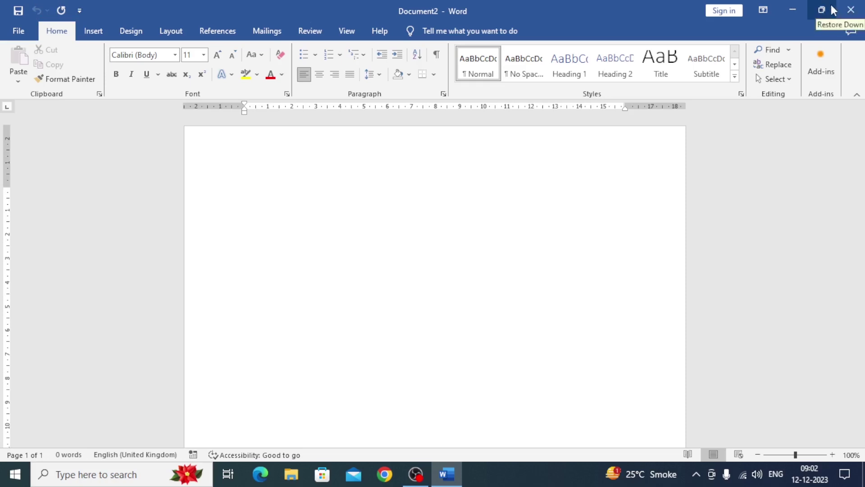
Add New and Open shortcuts to the Quick Access Toolbar
click(79, 11)
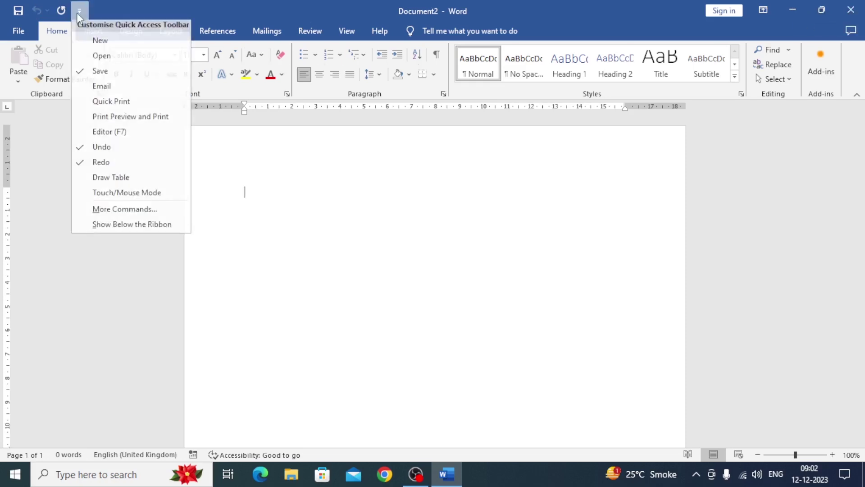
click(92, 45)
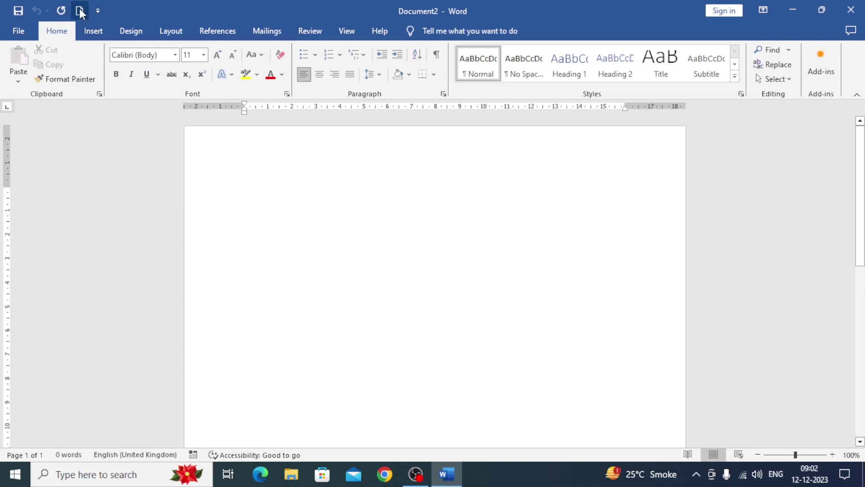
click(96, 9)
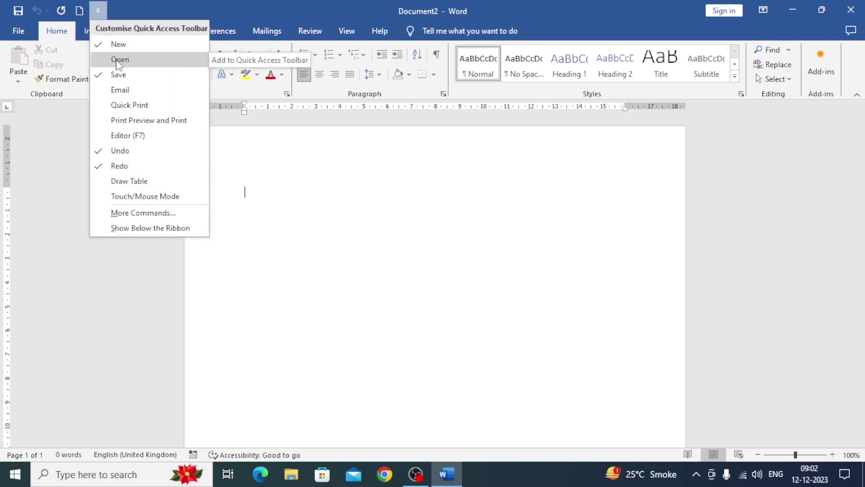
click(120, 59)
click(96, 10)
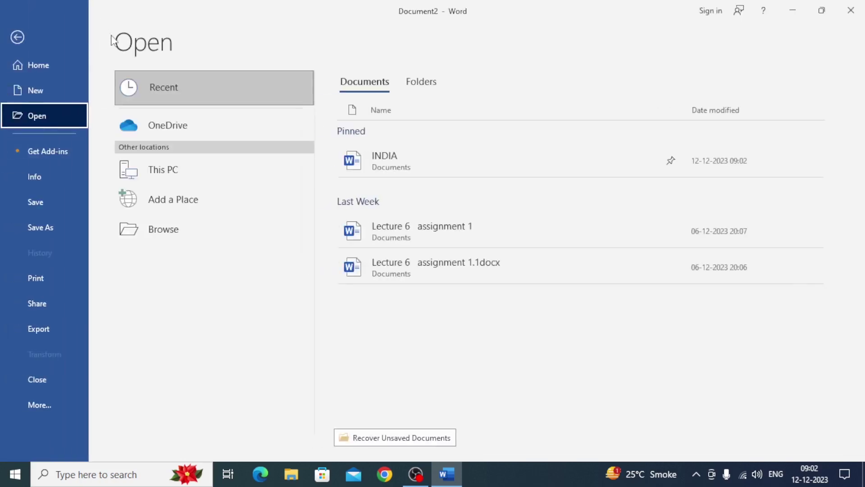
click(18, 37)
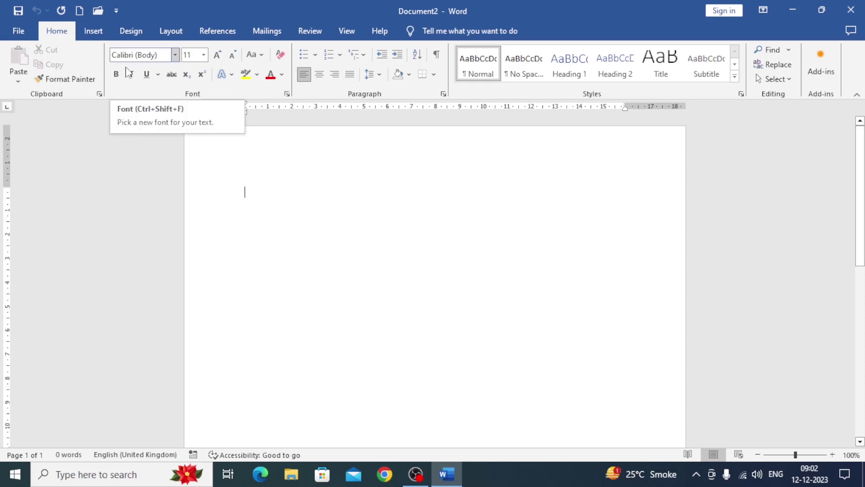
click(115, 10)
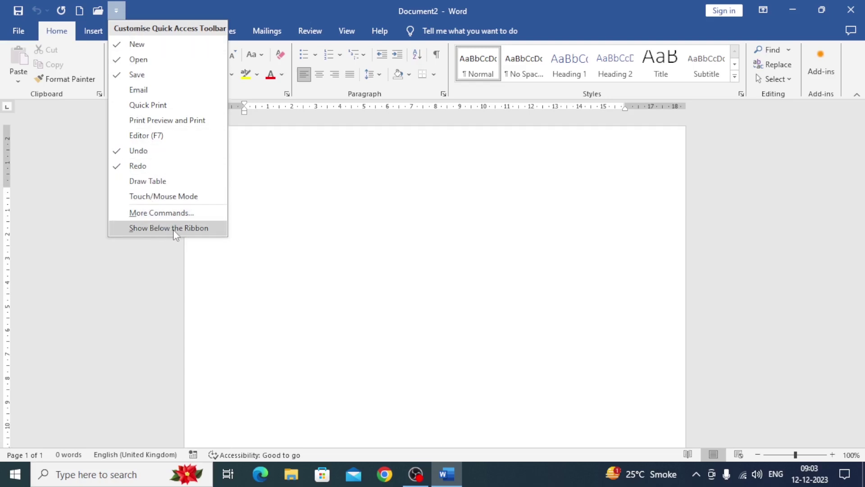
Move the Quick Access Toolbar below the ribbon, then restore it above the ribbon
click(173, 228)
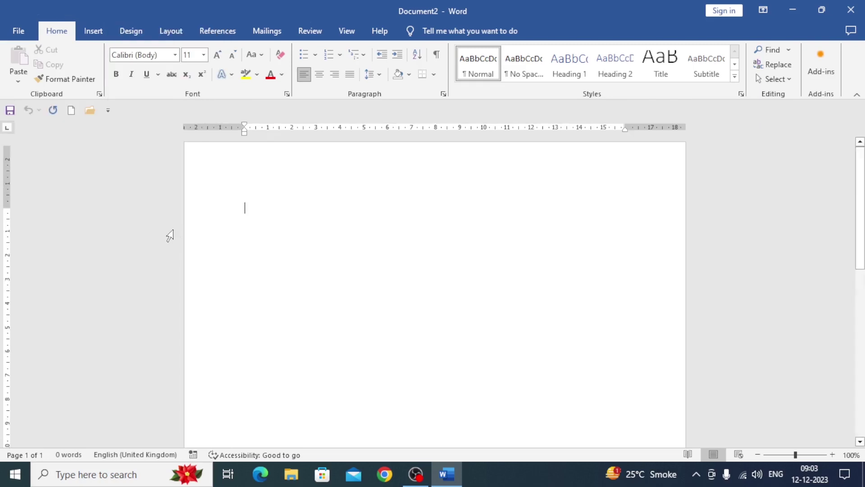
click(108, 111)
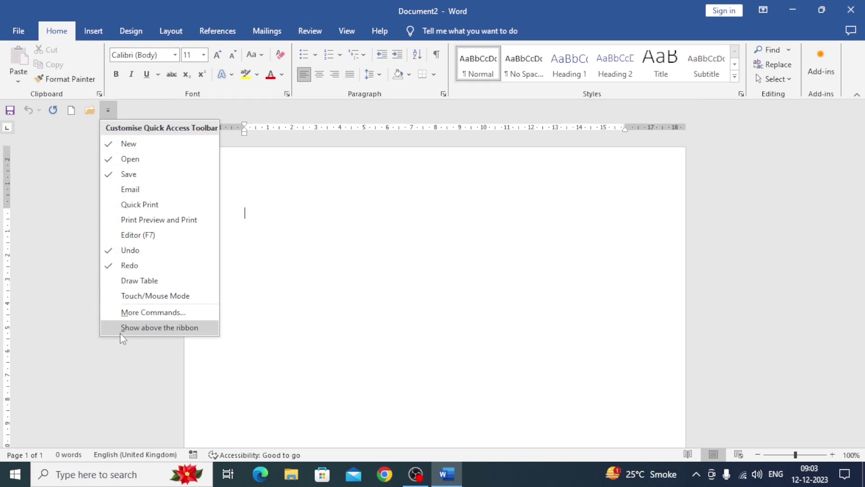
click(152, 331)
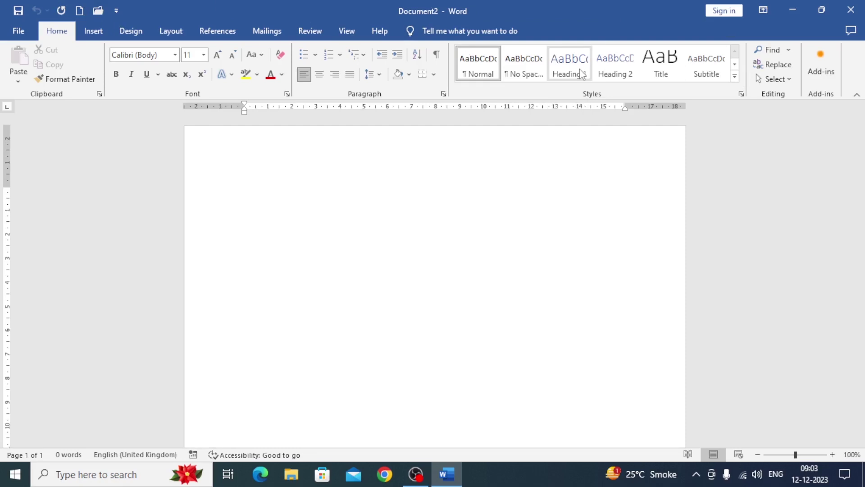
key(ctrl+shift+F1)
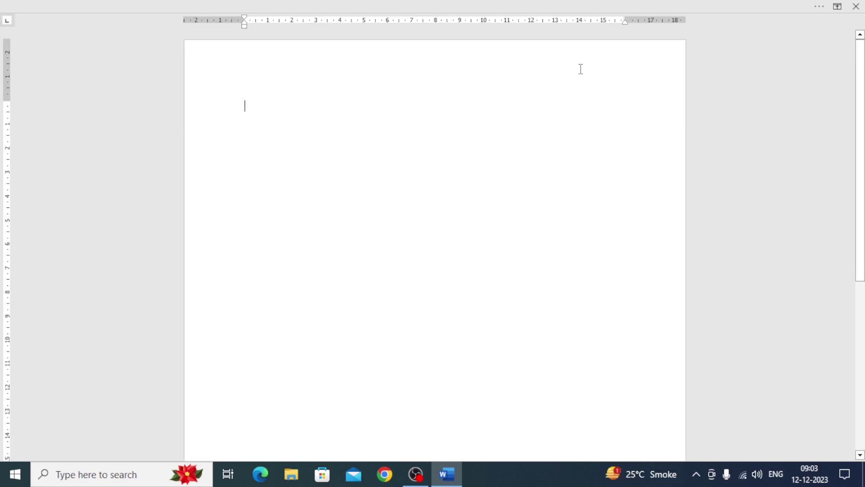
key(ctrl+shift+F1)
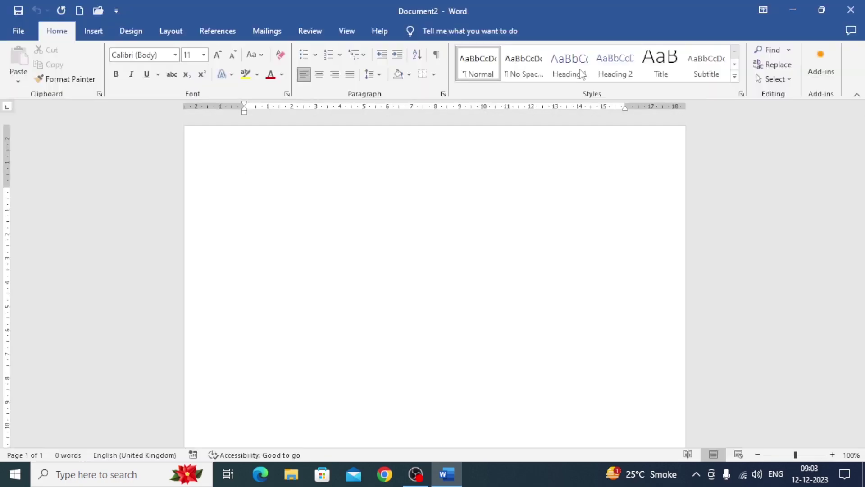
key(ctrl+shift+F1)
key(ctrl+shift+F1)
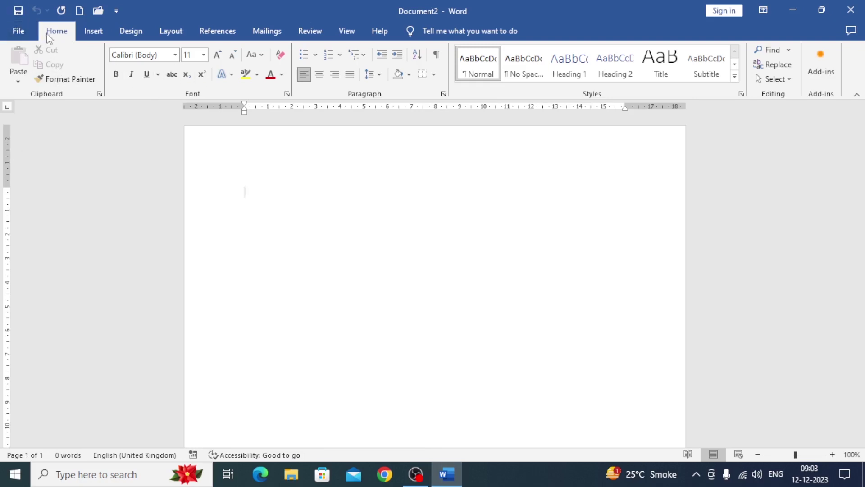
click(93, 32)
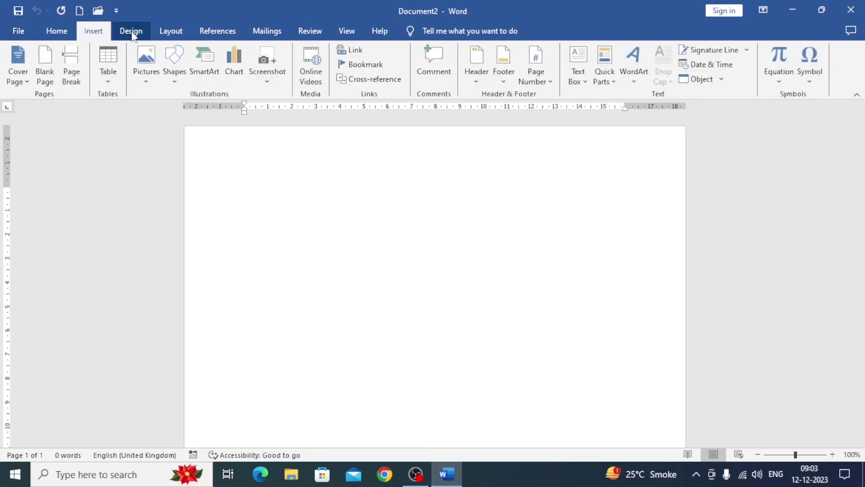
click(129, 33)
click(163, 33)
click(92, 31)
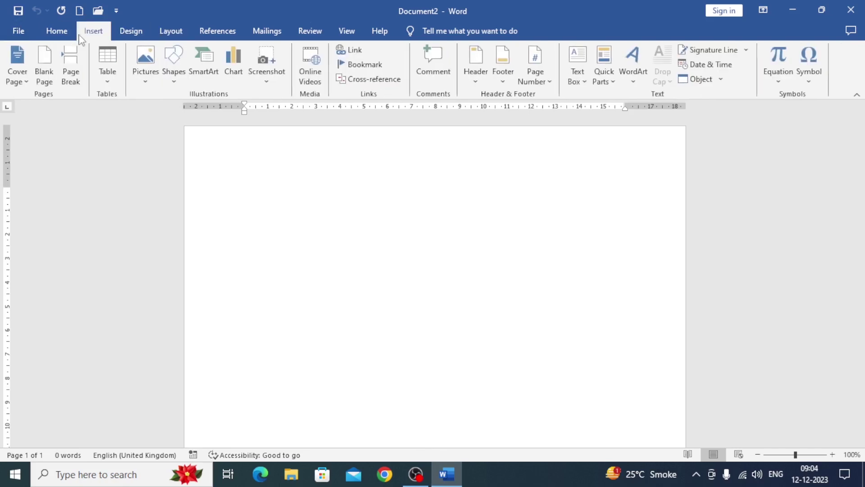
click(56, 31)
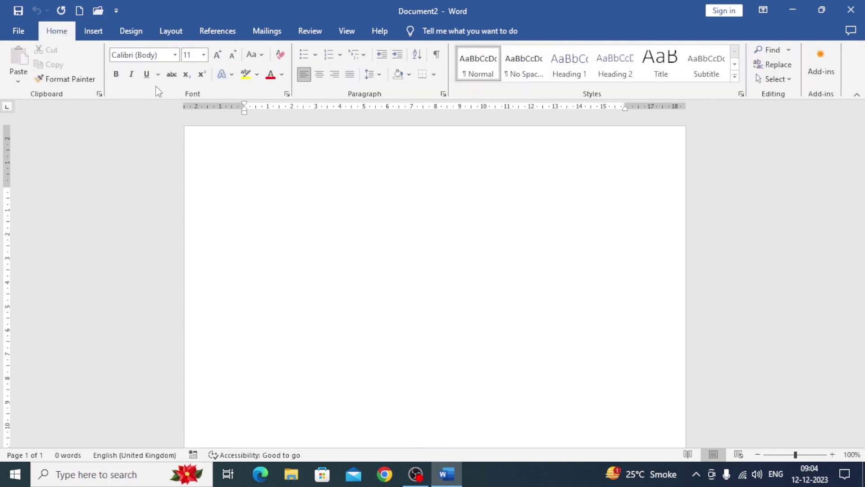
Collapse and restore the ribbon, drag the top margin, then reveal File's Account and Options
key(ctrl+F1)
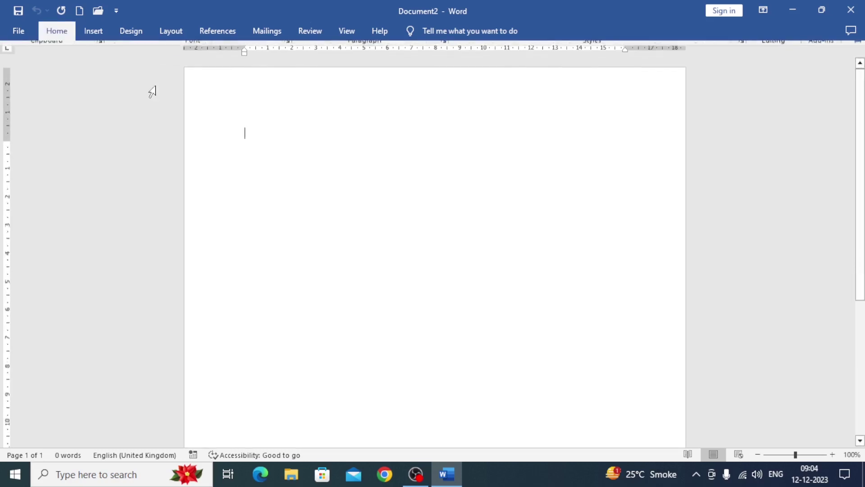
key(ctrl+F1)
key(ctrl+F1)
key(ctrl+F1)
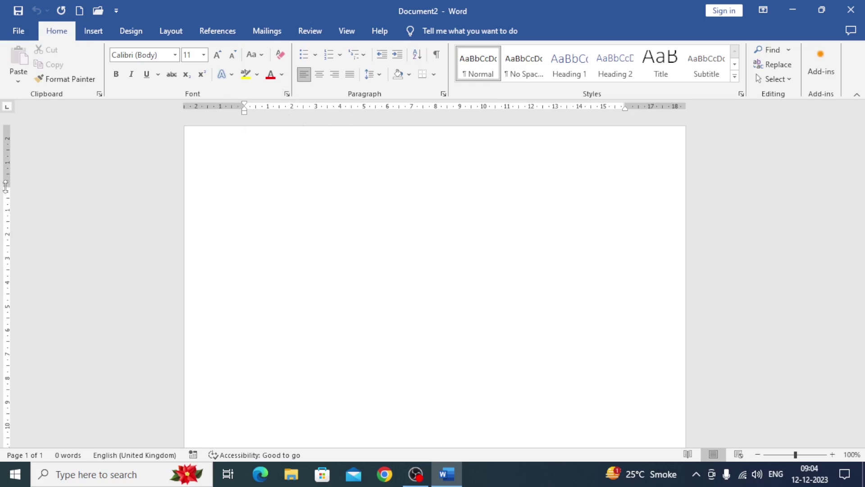
drag(5, 186, 8, 182)
click(18, 32)
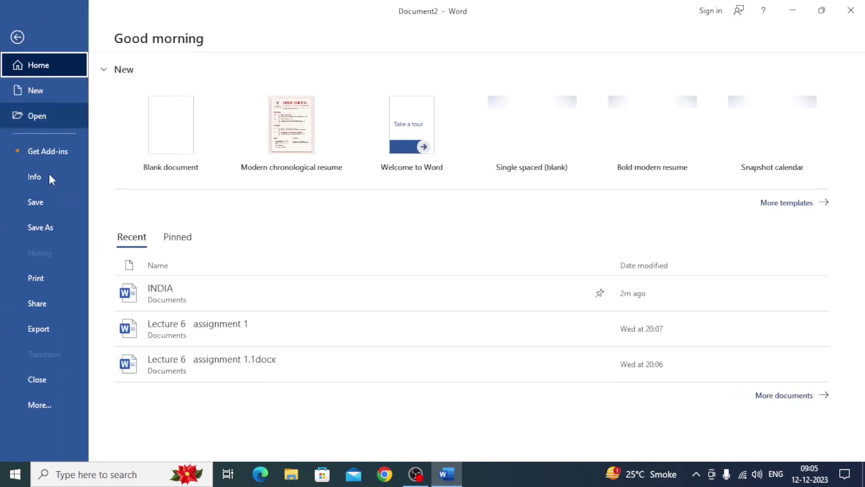
click(47, 399)
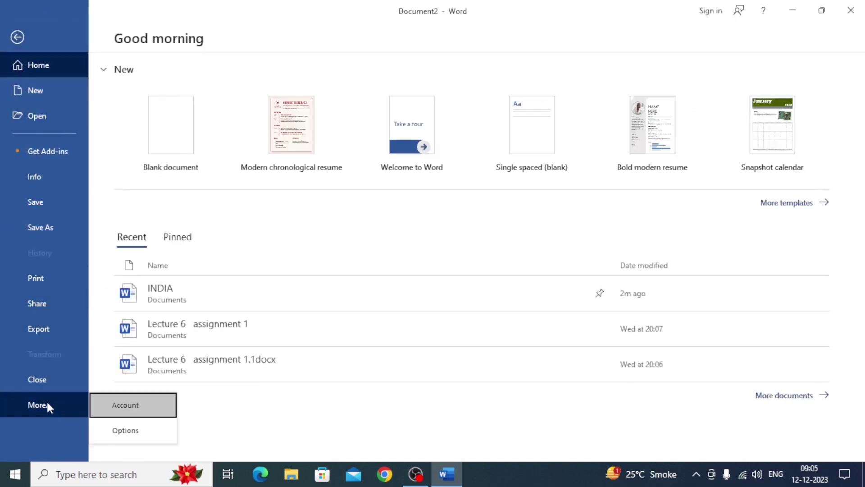
In Word Options > Advanced > Display, set measurement units to Inches
click(135, 433)
scroll(379, 317, down, 1)
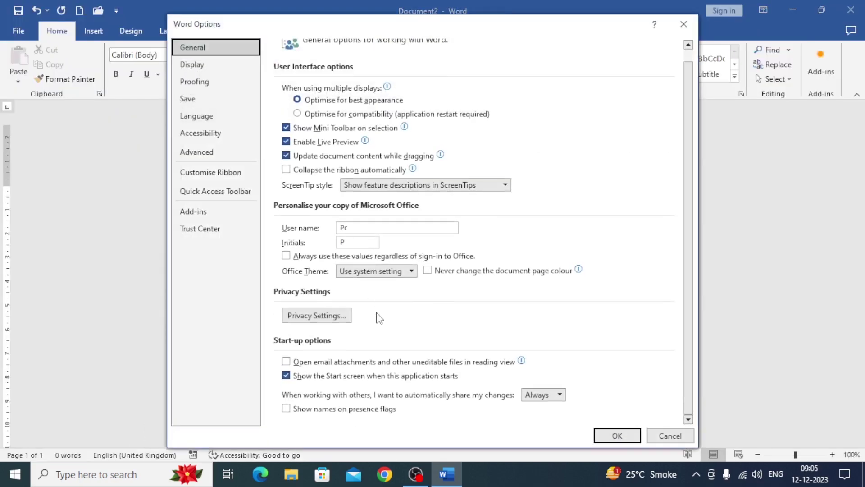
click(196, 147)
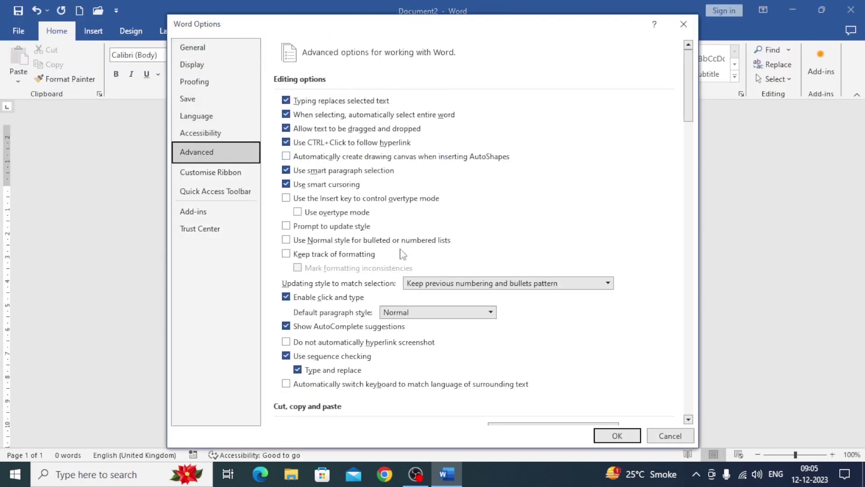
scroll(402, 251, down, 6)
scroll(410, 270, down, 3)
scroll(419, 291, down, 4)
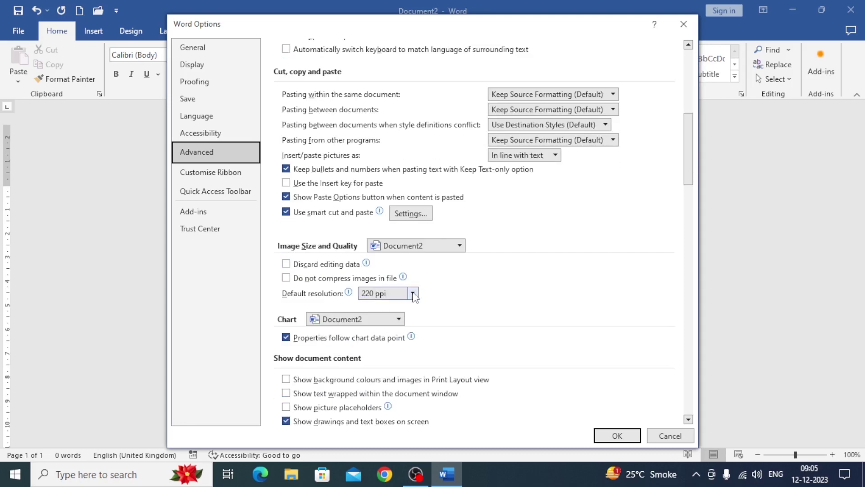
scroll(419, 292, down, 7)
scroll(418, 294, down, 4)
scroll(414, 297, down, 4)
scroll(414, 298, down, 4)
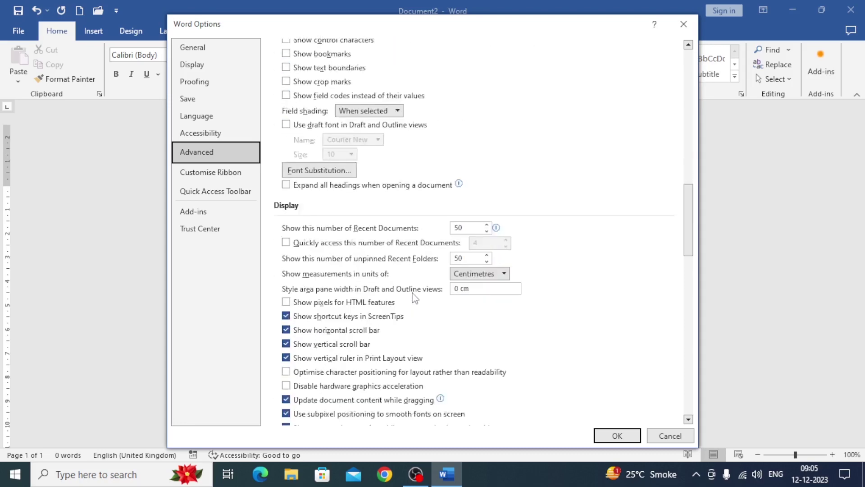
scroll(411, 293, down, 2)
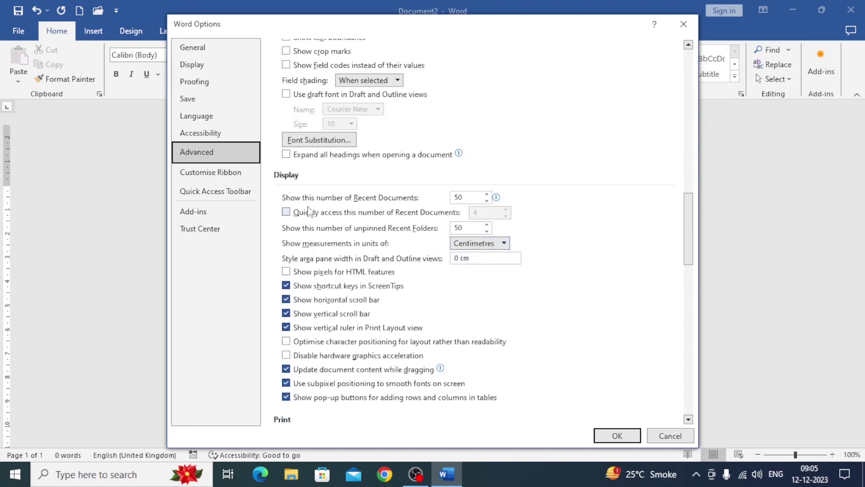
click(461, 246)
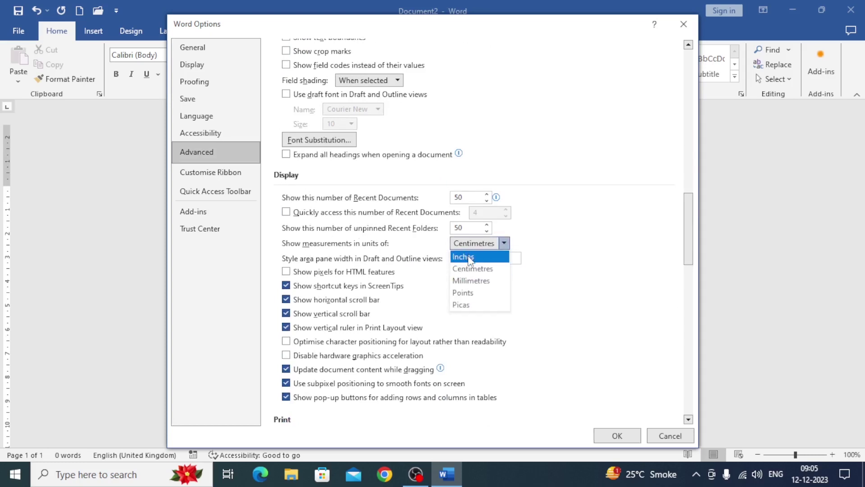
click(462, 256)
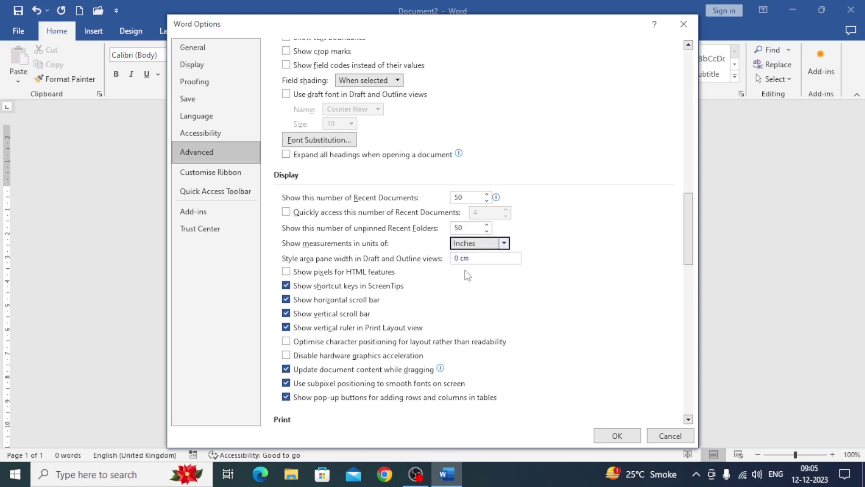
click(603, 435)
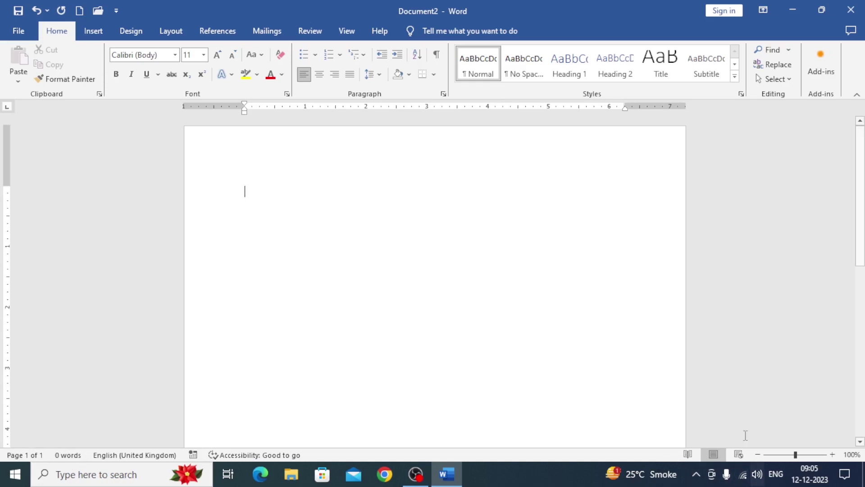
click(688, 454)
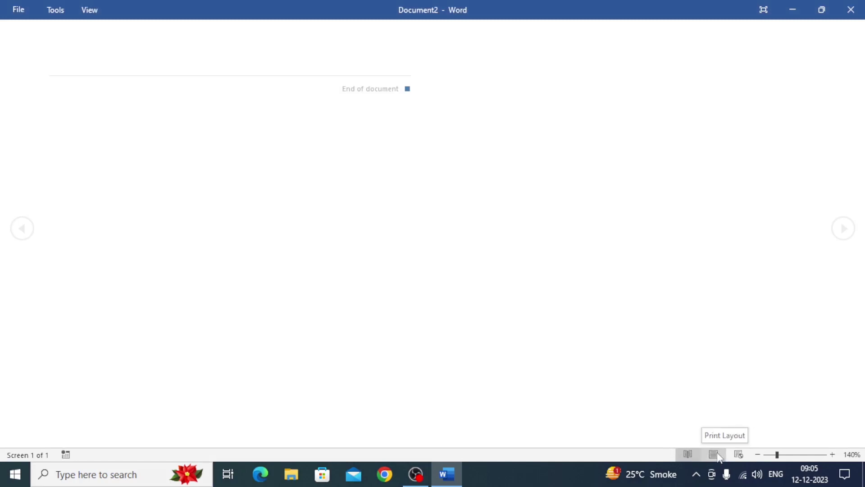
click(714, 454)
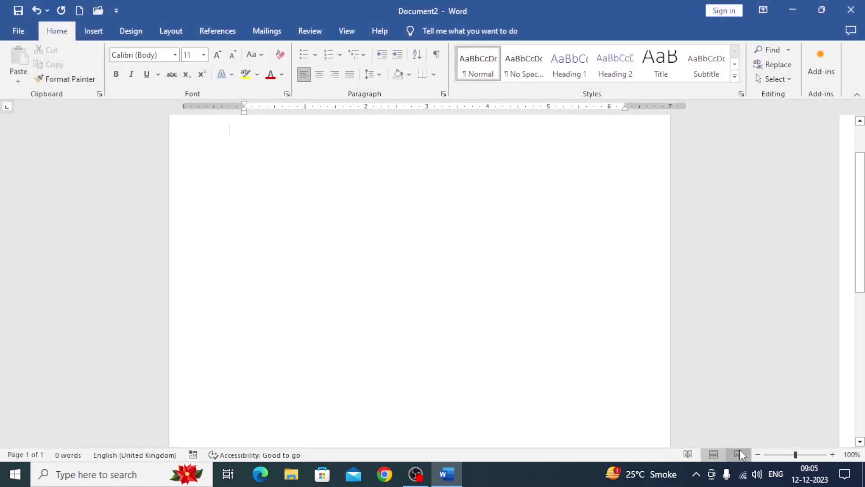
click(740, 452)
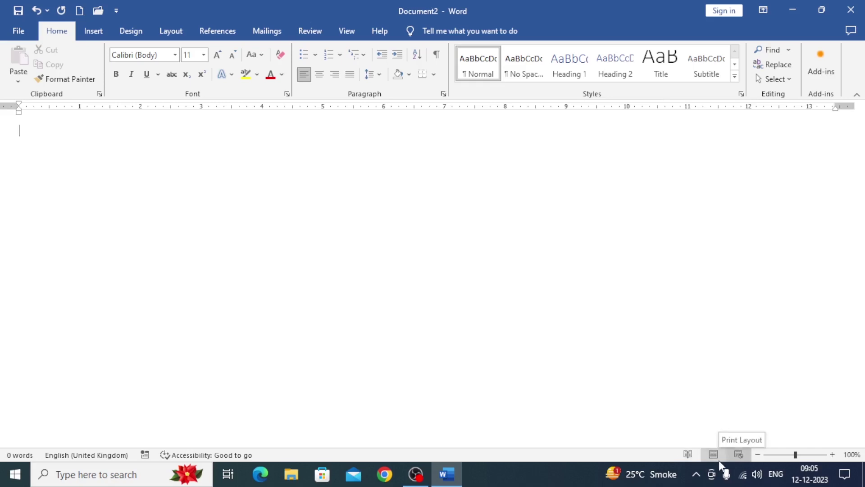
click(719, 460)
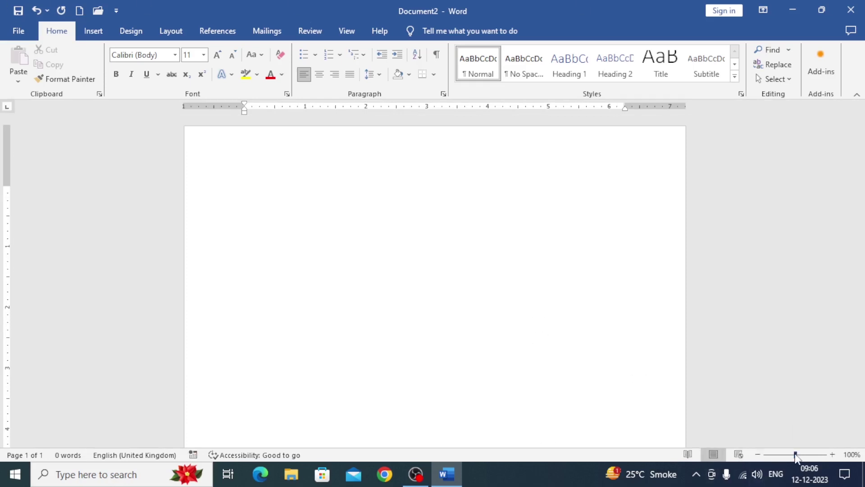
Zoom out to 10% and back to 100%, dismiss the zooming tip, and scroll the page
drag(795, 454, 744, 462)
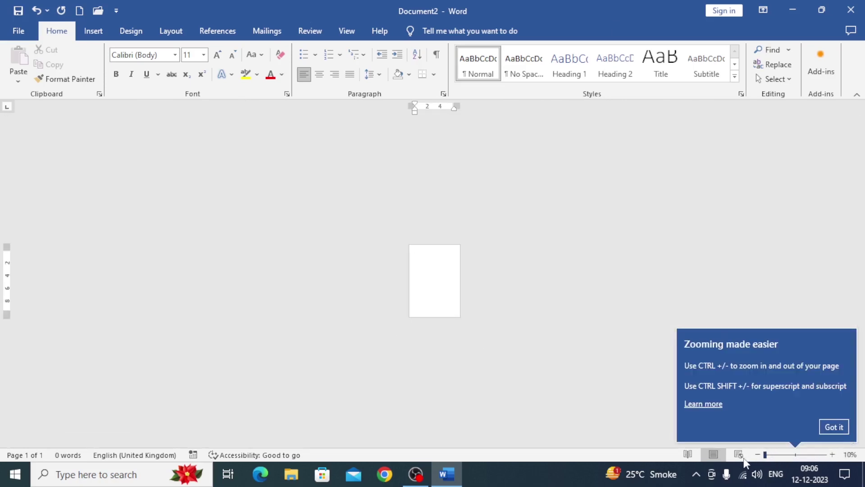
drag(764, 460, 794, 460)
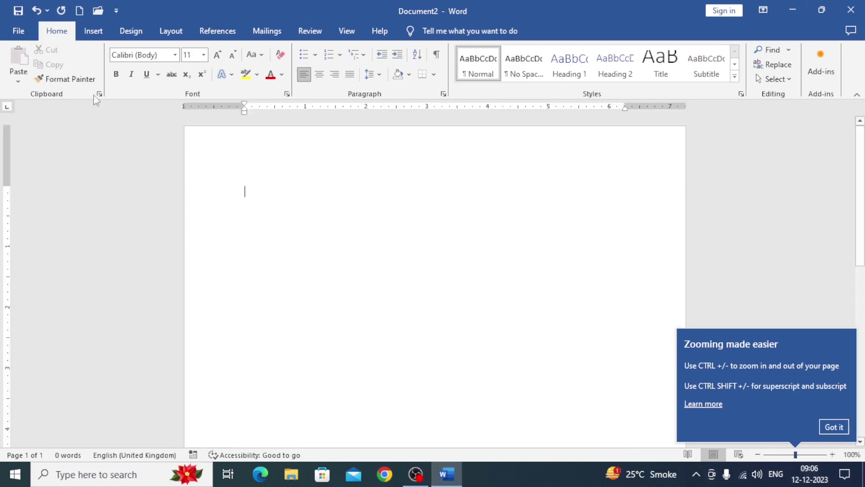
click(834, 426)
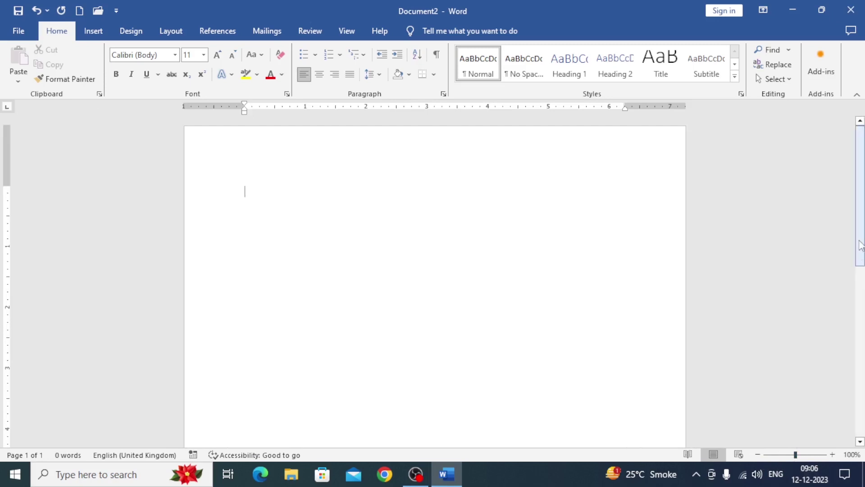
drag(860, 228, 860, 304)
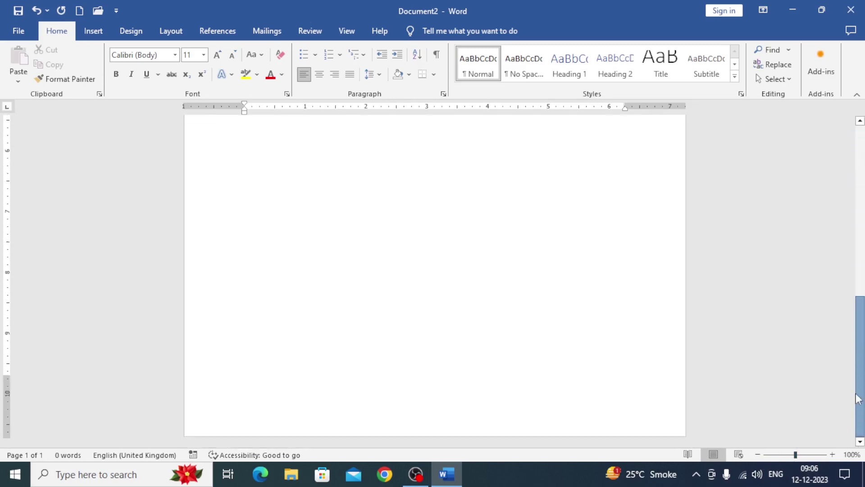
mouse_move(860, 270)
mouse_down()
mouse_move(859, 140)
mouse_move(850, 442)
mouse_move(845, 193)
mouse_move(847, 315)
mouse_move(846, 202)
mouse_move(860, 193)
mouse_move(859, 316)
mouse_move(859, 194)
mouse_up()
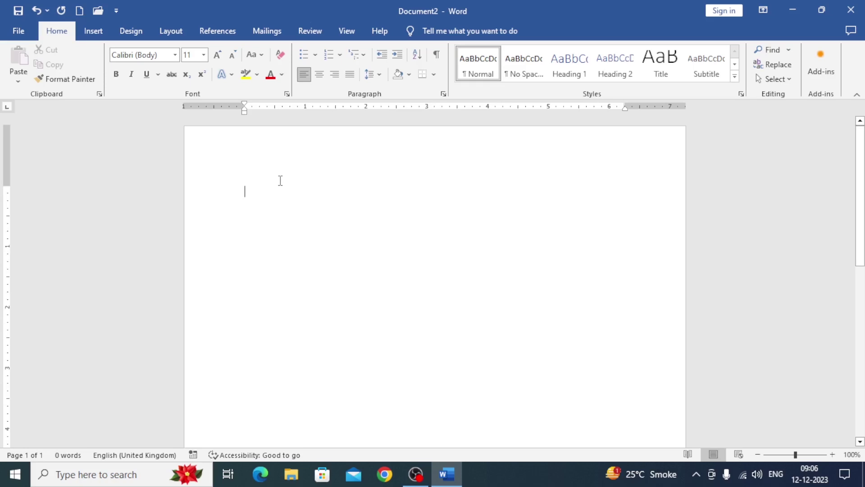
Generate default sample text with =rand(), then undo it
key(ctrl+v)
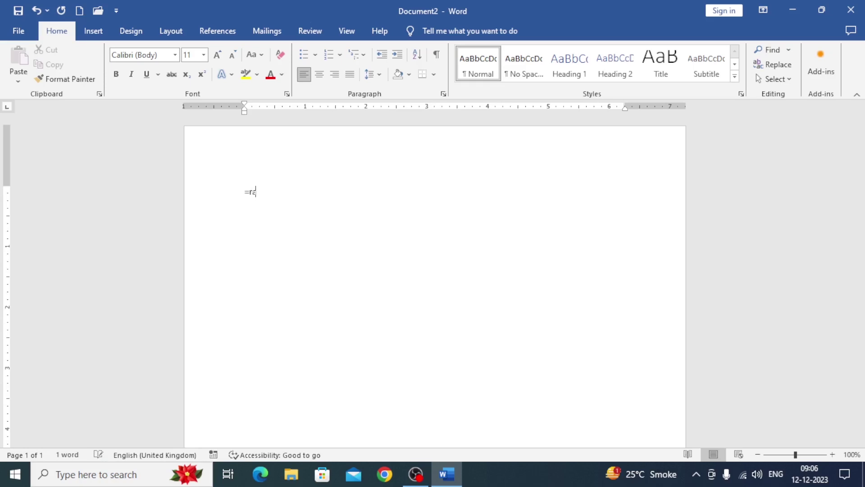
text(nd()
key(Return)
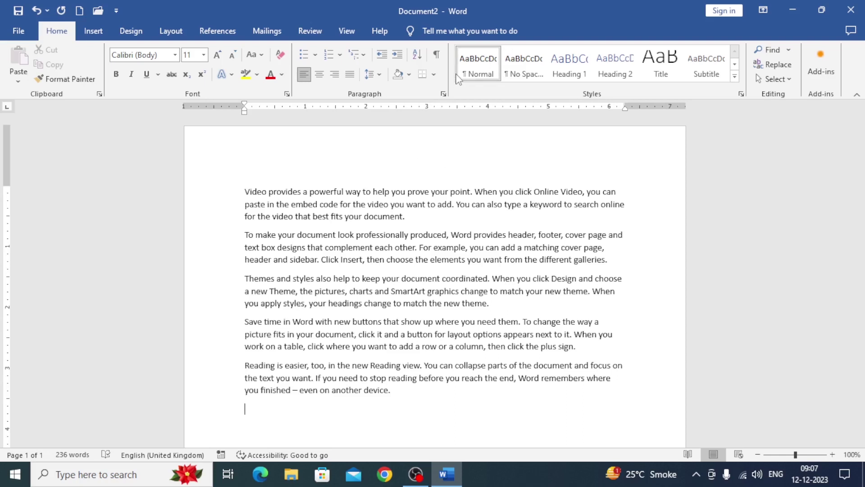
key(ctrl+z)
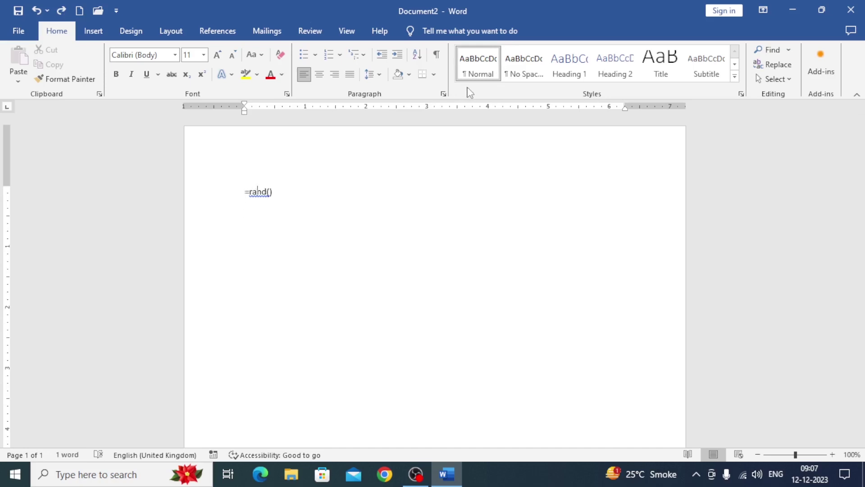
Generate two paragraphs of sample text with =rand(2)
text(1)
key(BackSpace)
text(2)
key(Return)
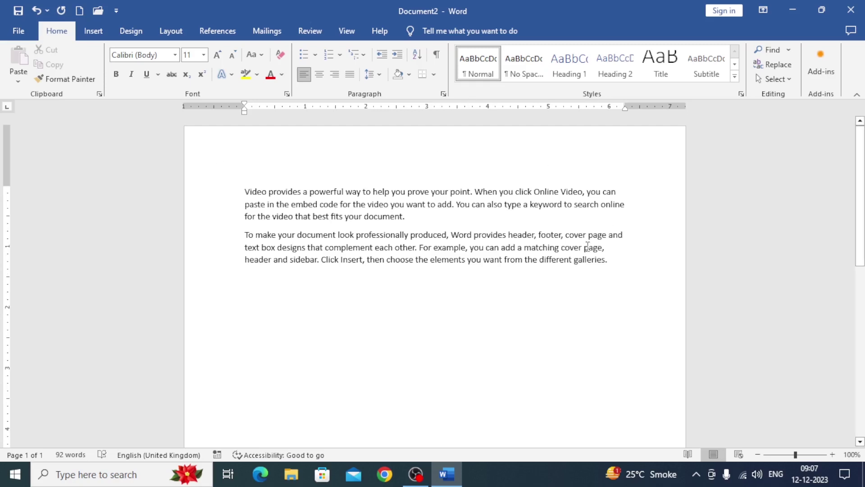
Select the first paragraph, try cutting it and undo, then copy it
drag(406, 217, 237, 195)
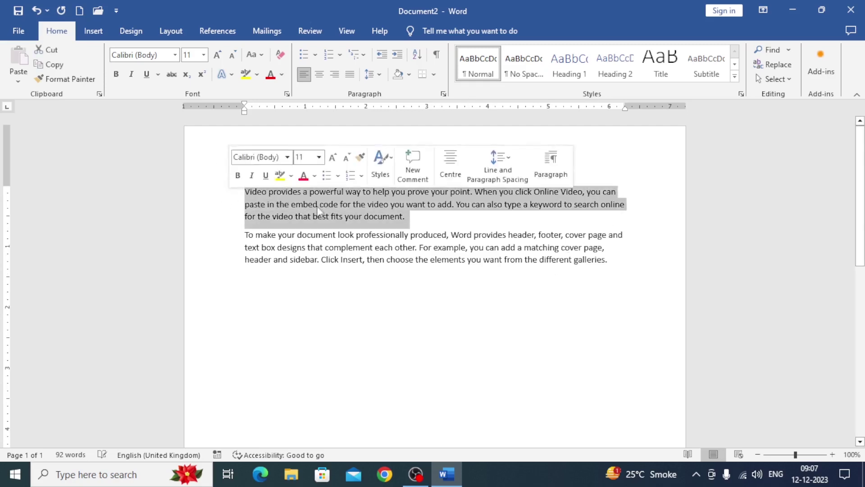
click(55, 65)
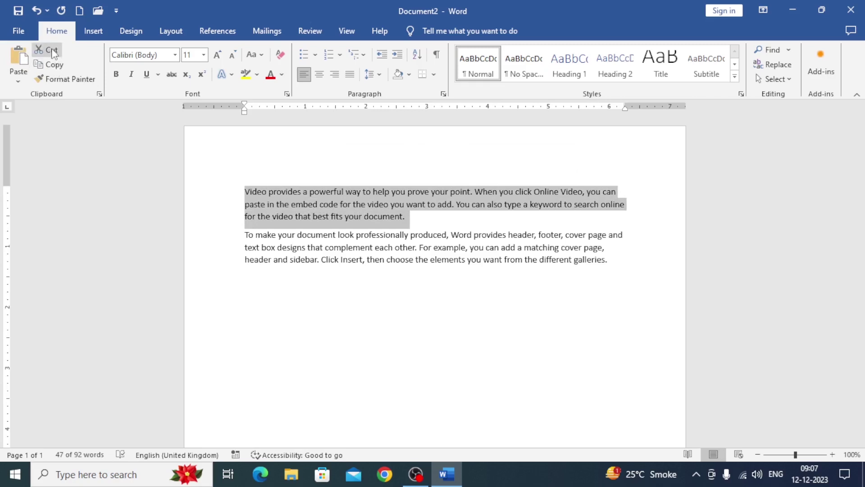
click(53, 50)
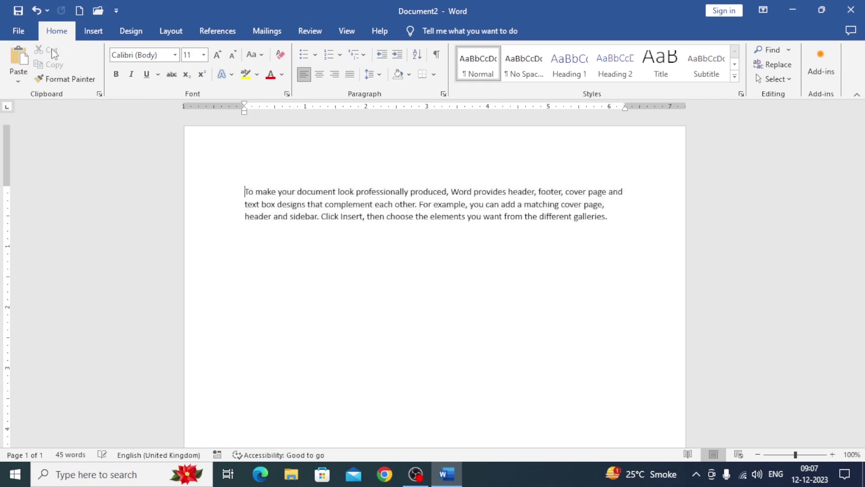
click(37, 14)
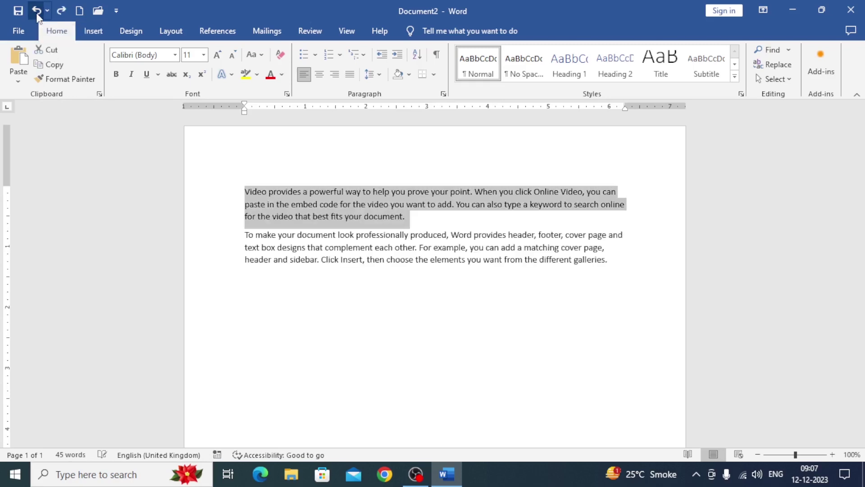
click(53, 66)
Paste the copied paragraph below the second paragraph as Keep Text Only, and dismiss the tip
click(622, 262)
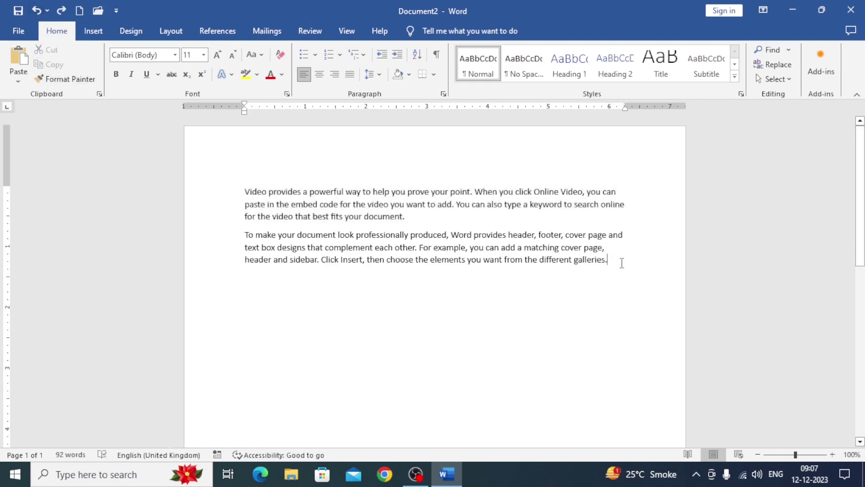
key(Return)
key(Return)
click(18, 81)
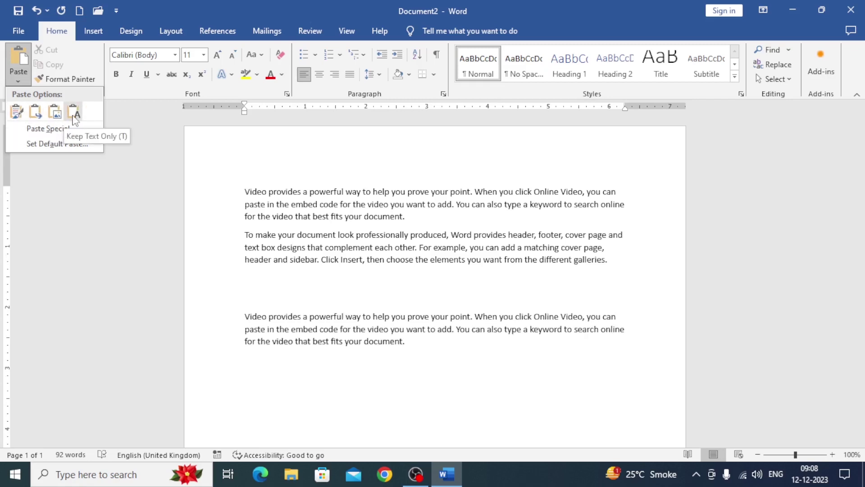
click(74, 117)
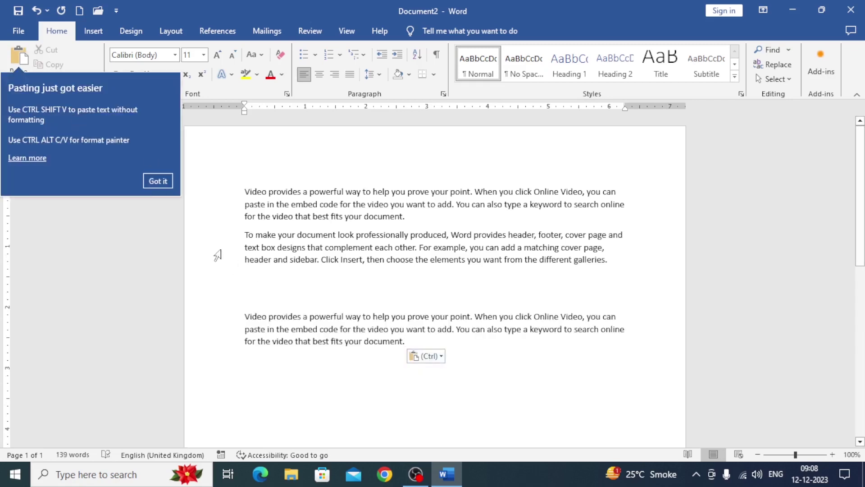
click(165, 182)
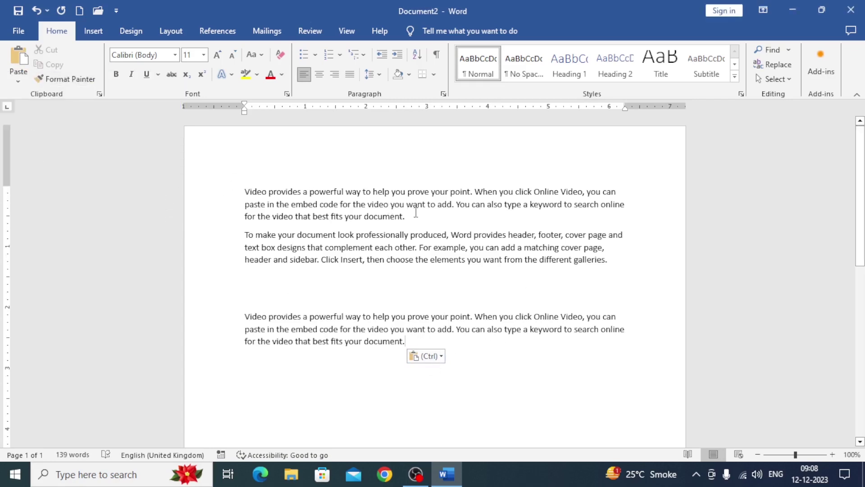
Color the first paragraph red and format-paint it onto the second paragraph's last line
drag(416, 213, 239, 192)
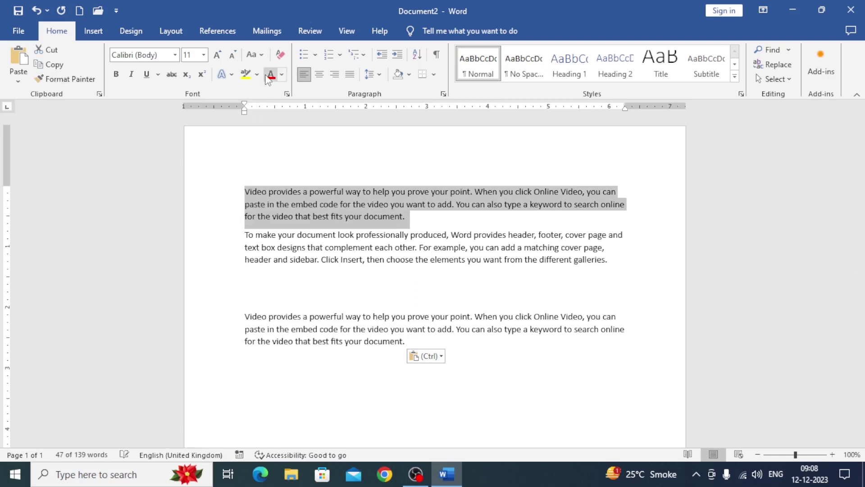
click(270, 76)
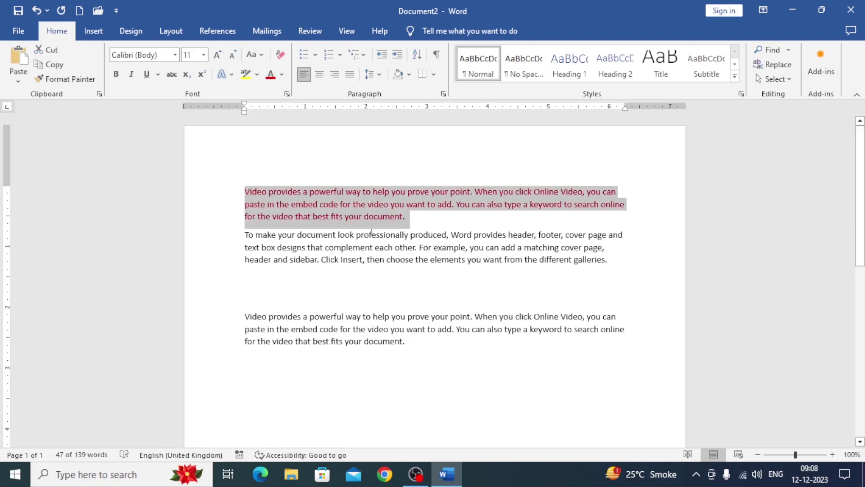
click(414, 266)
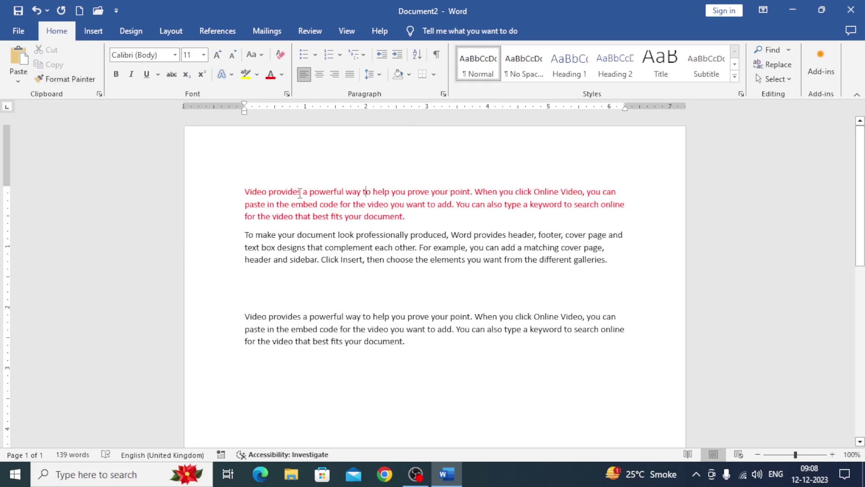
click(71, 79)
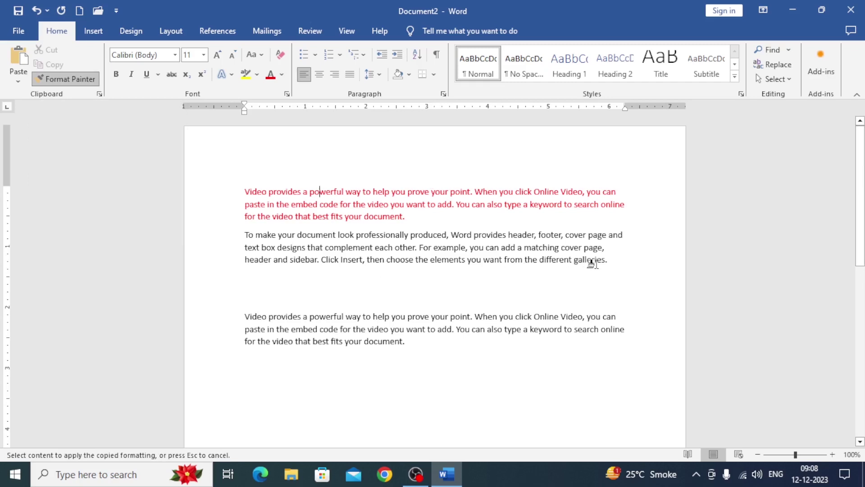
drag(611, 261, 245, 265)
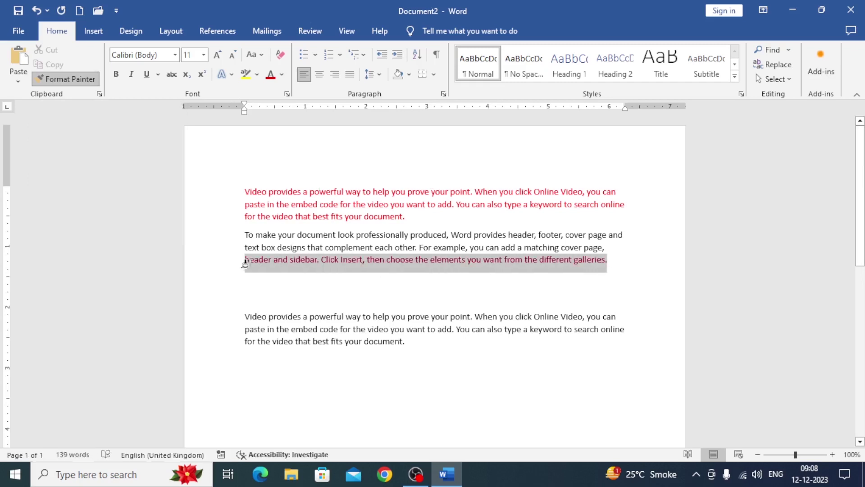
click(324, 282)
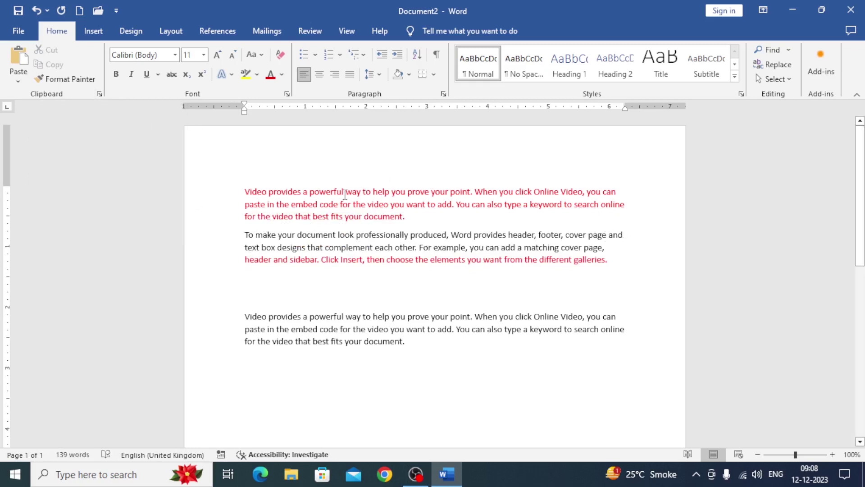
Repeatedly format-paint red onto the rest of the second paragraph and the third paragraph
click(354, 191)
click(68, 83)
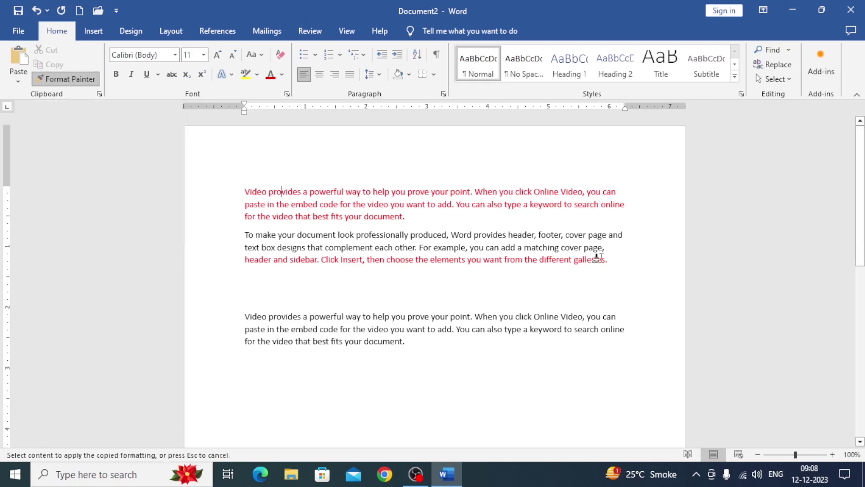
drag(611, 247, 234, 242)
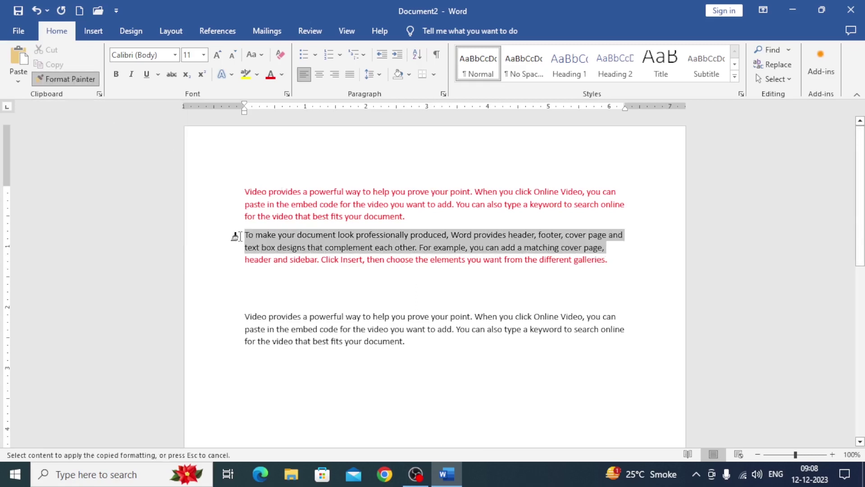
click(326, 248)
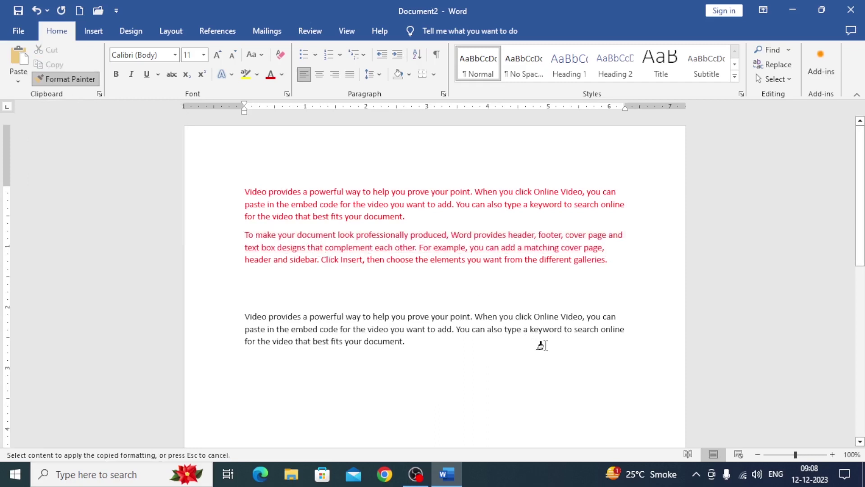
drag(410, 342, 249, 318)
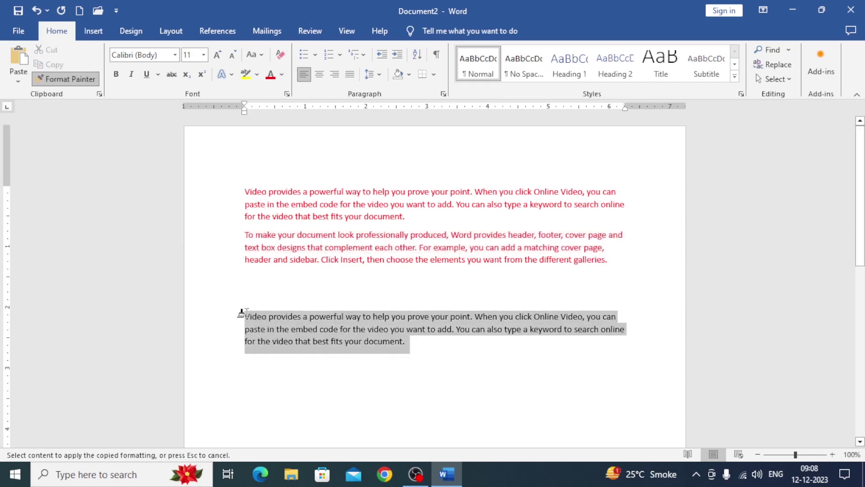
click(325, 329)
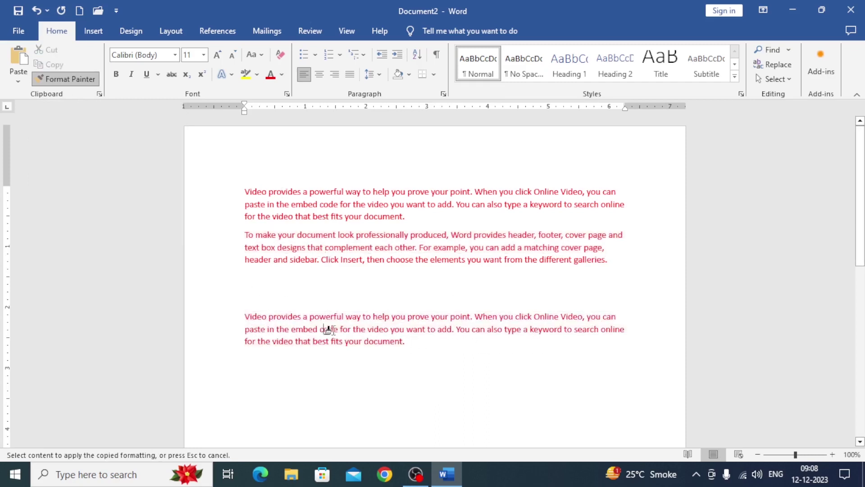
click(48, 80)
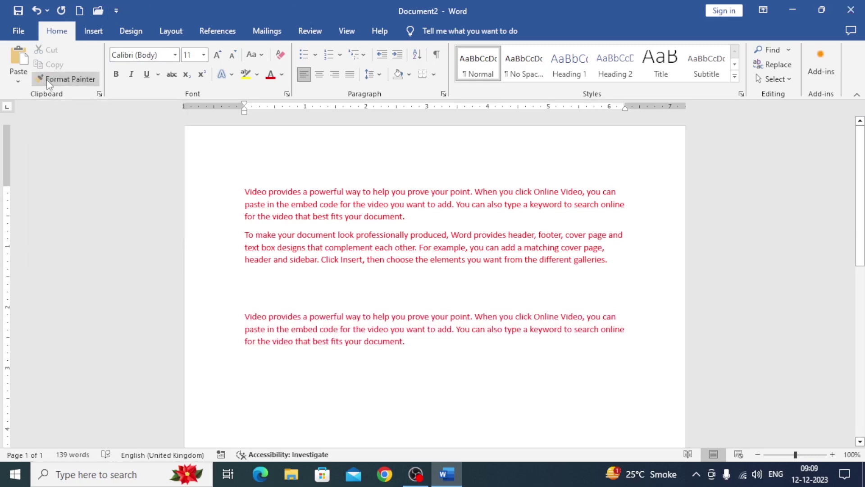